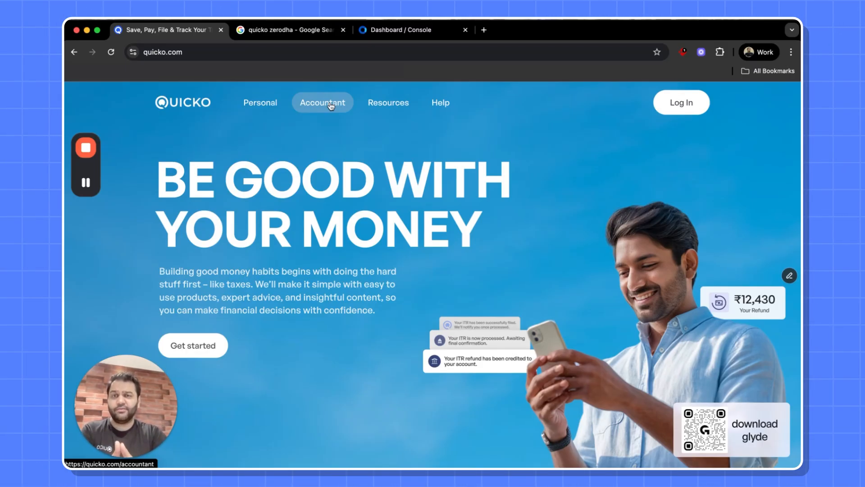
# Open the Zerodha - Quicko partner page from the Google results, then go back to the Zerodha Console dashboard tab
pyautogui.click(291, 31)
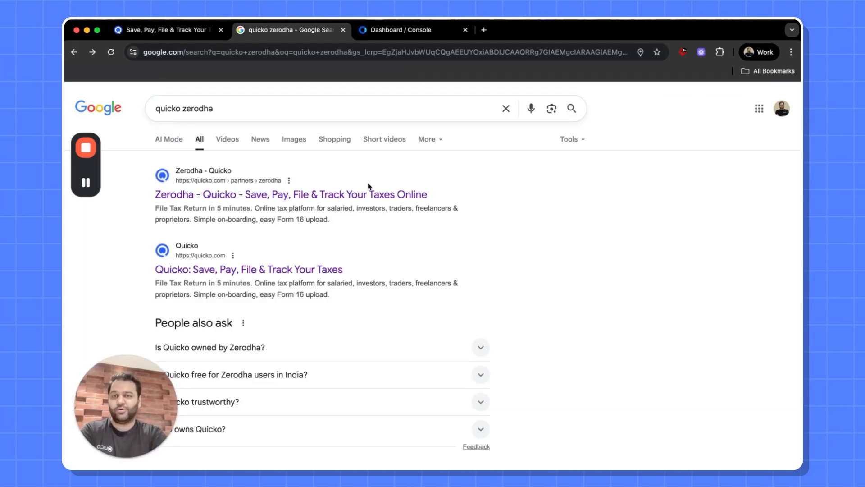
pyautogui.click(357, 194)
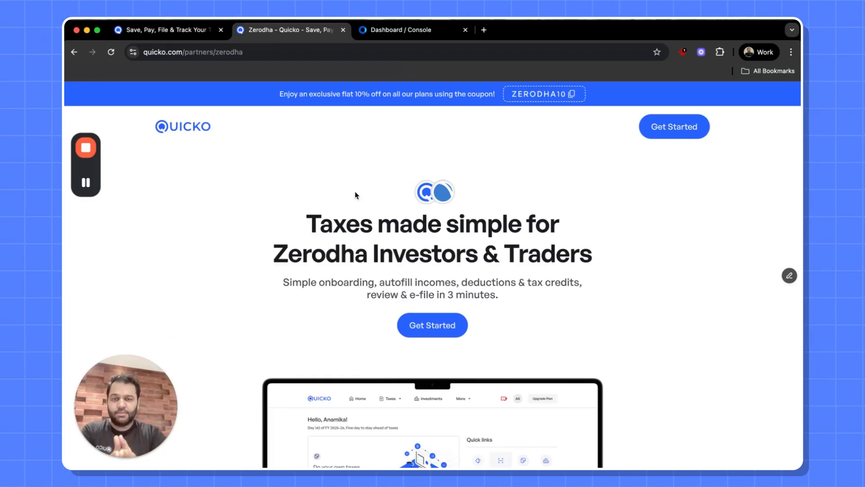
pyautogui.click(407, 32)
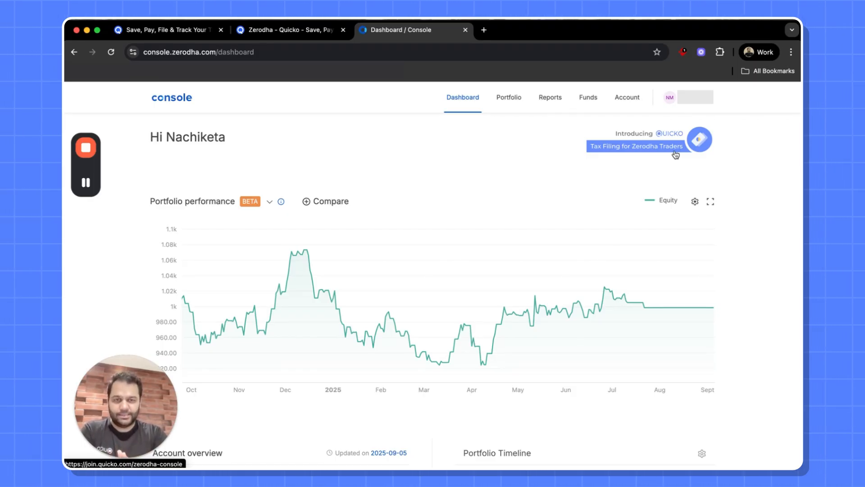
# Open the Tax P&L report from the Console Reports menu
pyautogui.click(548, 103)
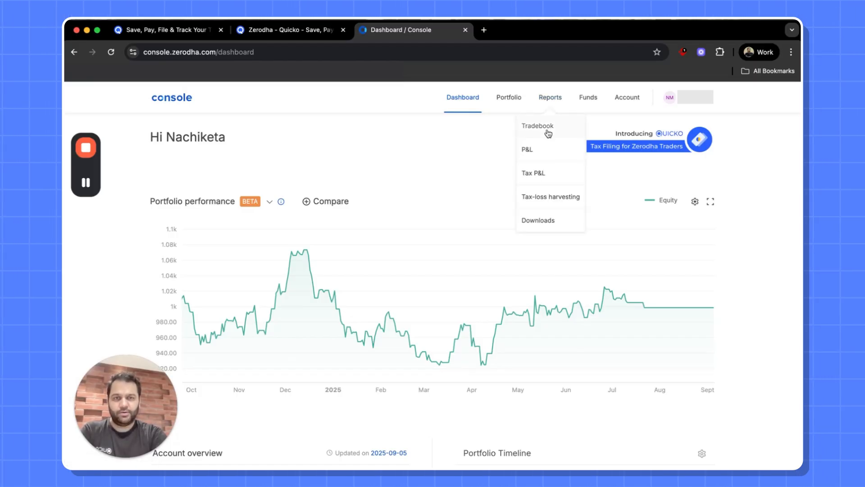
pyautogui.click(546, 173)
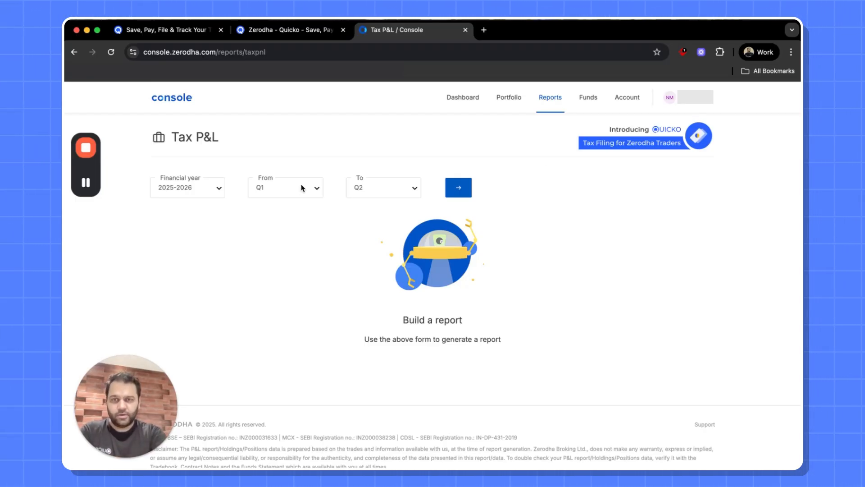
# Generate the FY 2024-2025 Q1–Q4 Tax P&L and review its F&O figures (charges 47.24)
pyautogui.click(208, 193)
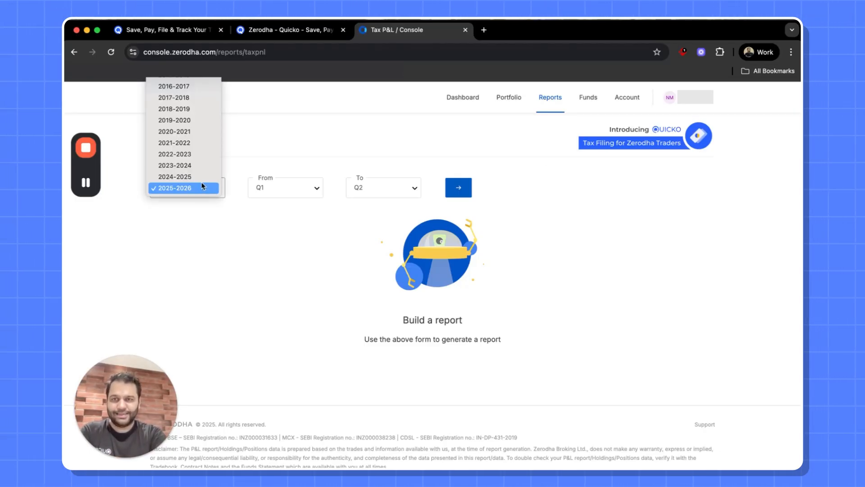
pyautogui.click(199, 182)
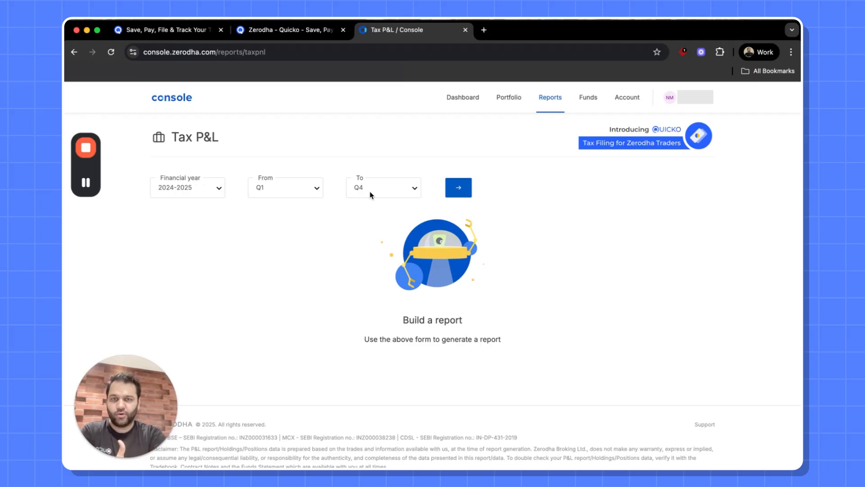
pyautogui.click(457, 189)
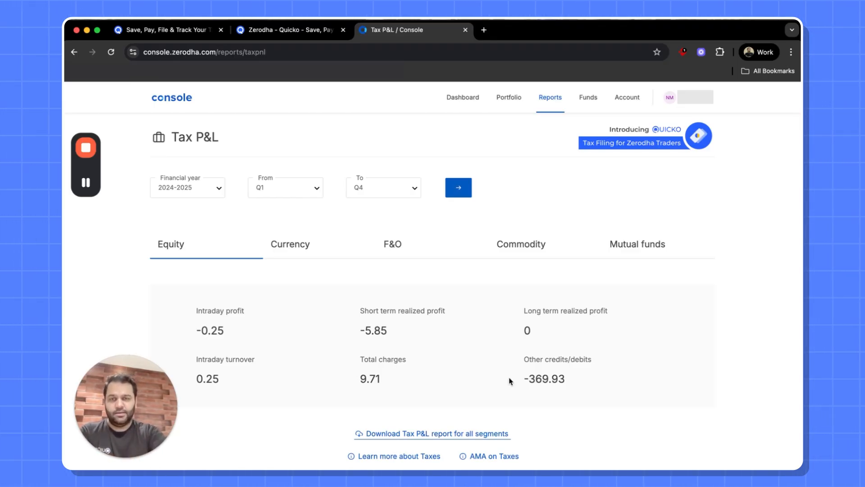
pyautogui.click(386, 242)
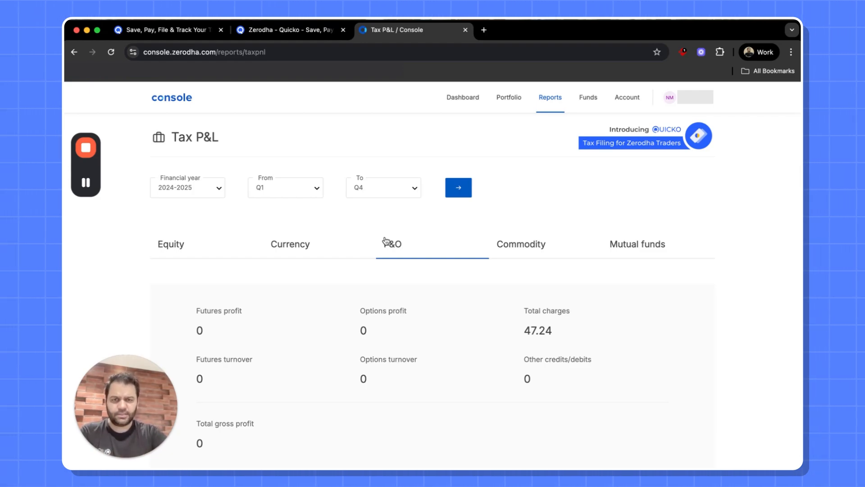
pyautogui.scroll(-3, 487, 285)
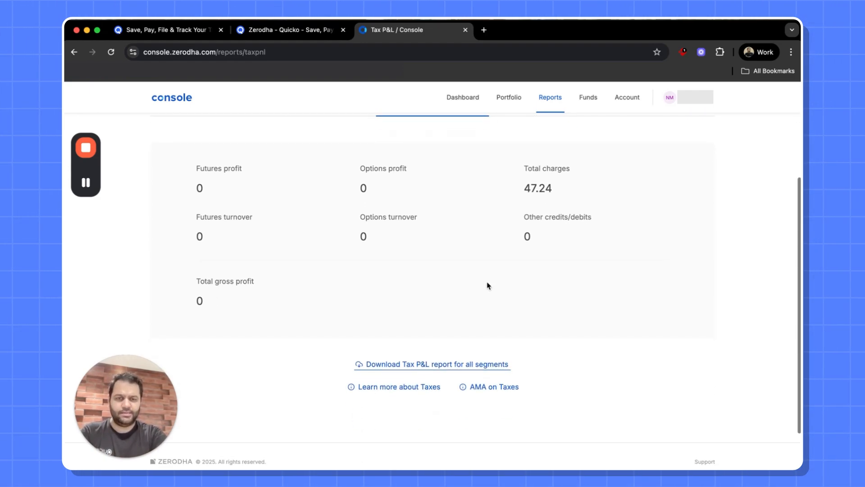
# Save the all-segment Tax P&L Excel report to Downloads and open the downloaded file
pyautogui.click(455, 370)
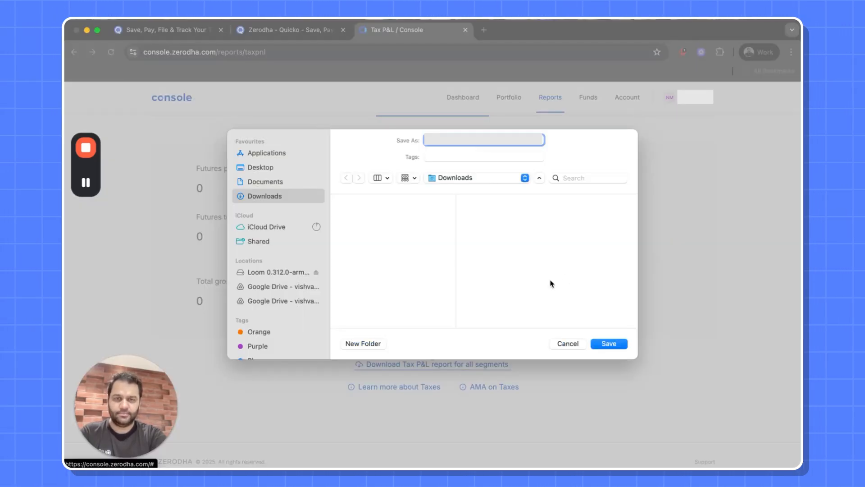
pyautogui.click(609, 344)
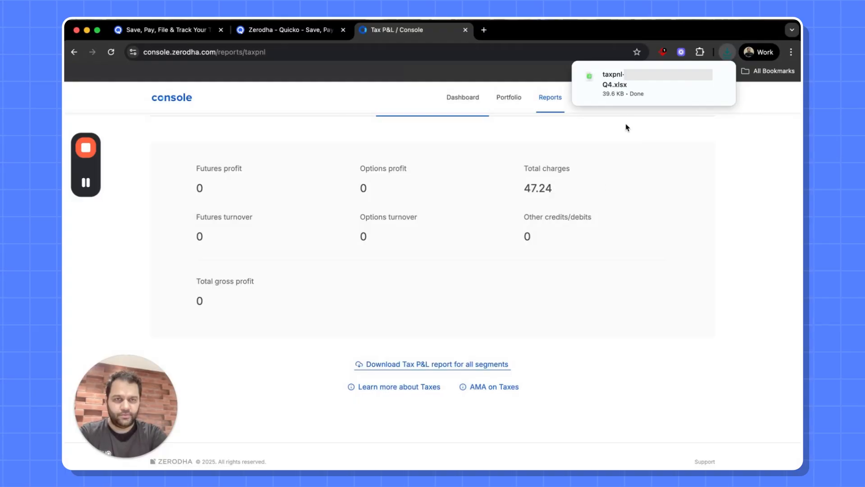
pyautogui.click(626, 86)
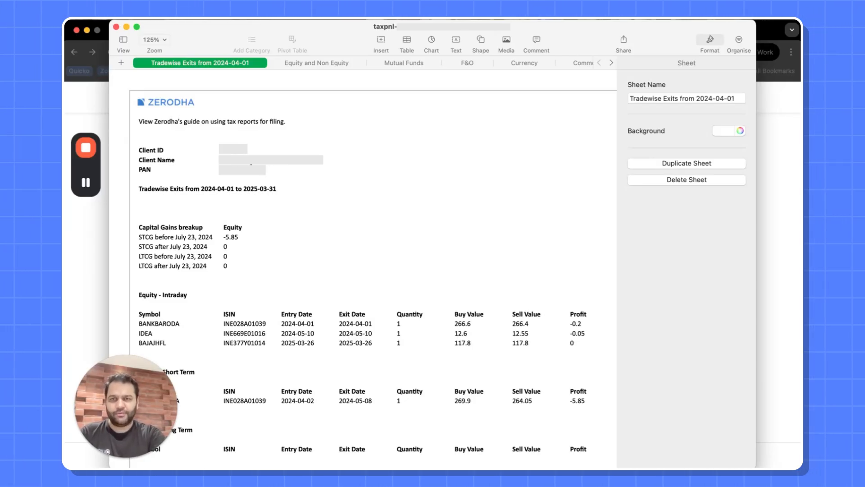
pyautogui.click(199, 191)
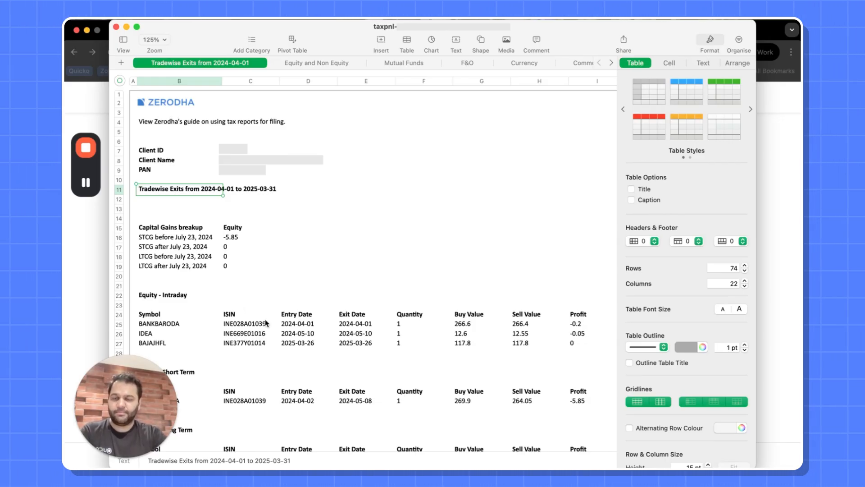
# Scroll through the Tradewise Exits sheet's equity, mutual fund, F&O and currency sections
pyautogui.scroll(-5, 266, 323)
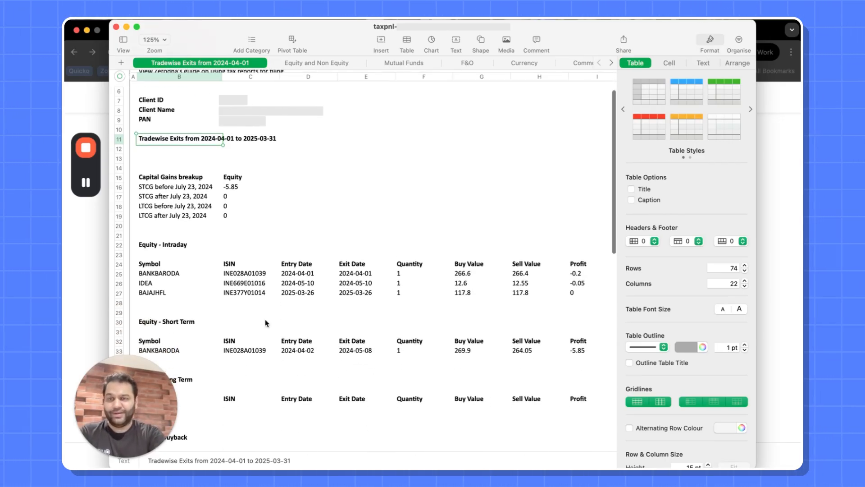
pyautogui.scroll(-6, 266, 323)
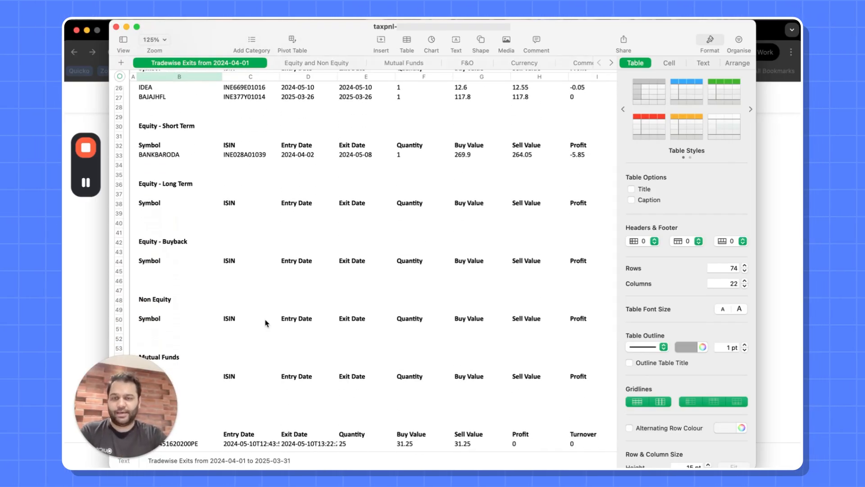
pyautogui.scroll(-3, 266, 323)
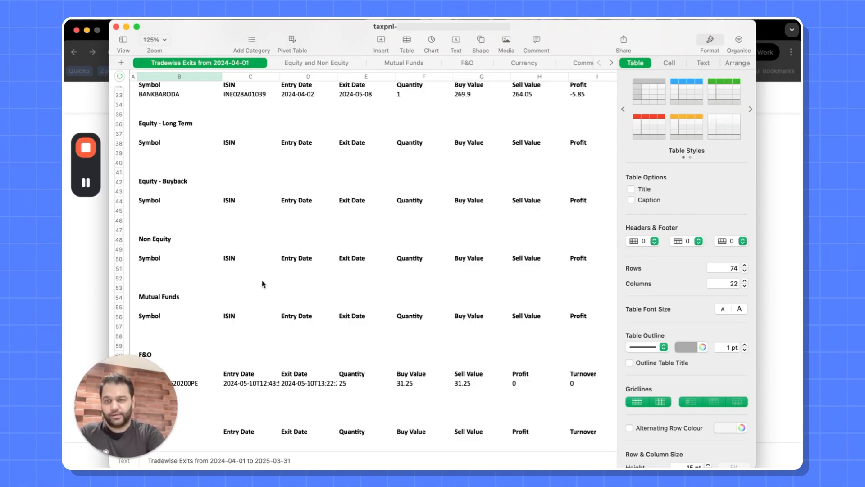
pyautogui.scroll(-3, 264, 315)
pyautogui.scroll(-3, 263, 316)
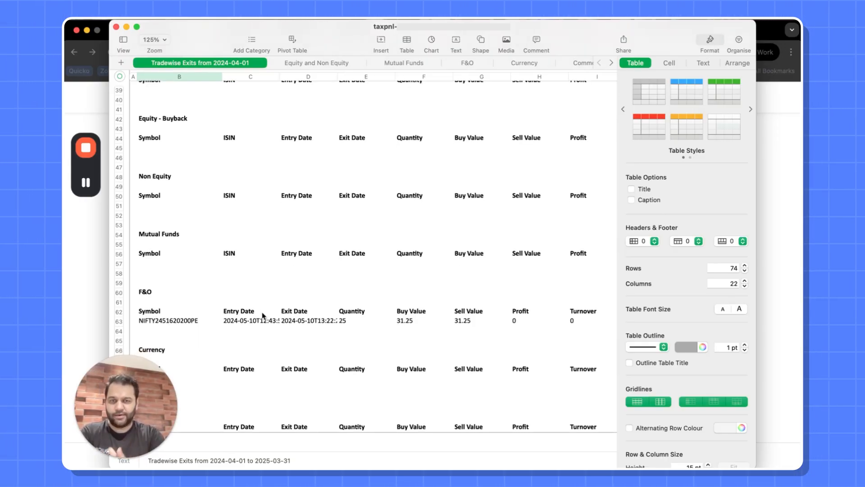
pyautogui.scroll(-6, 262, 316)
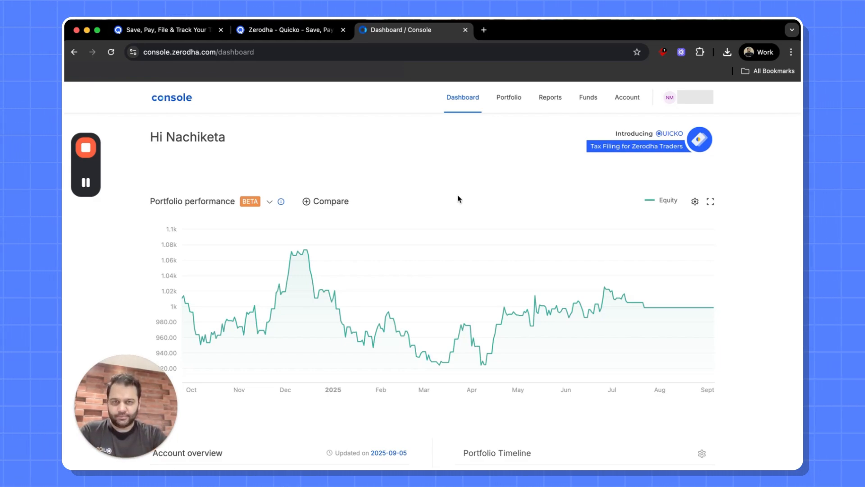
# Log in to Quicko via Zerodha with the saved account password and enter the 2FA mobile app code
pyautogui.click(636, 150)
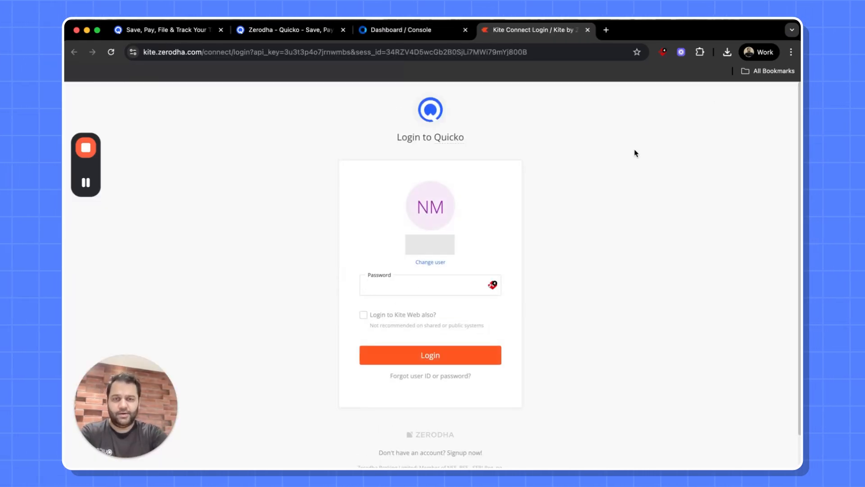
pyautogui.click(492, 287)
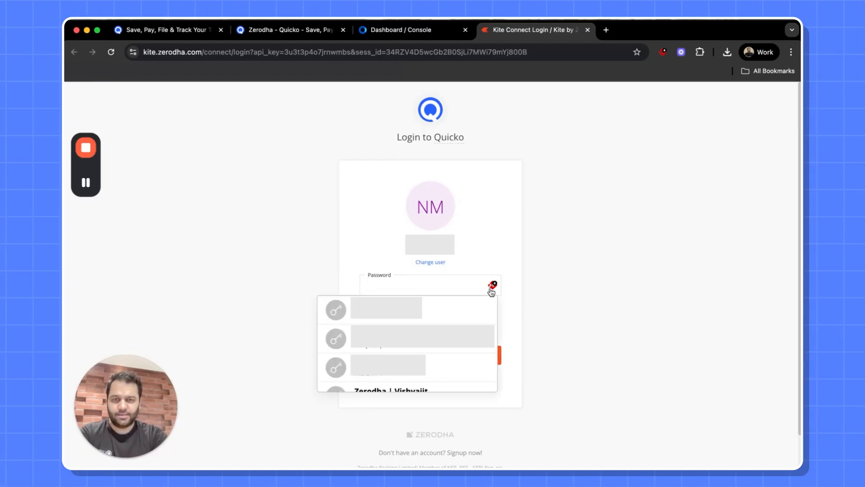
pyautogui.click(451, 305)
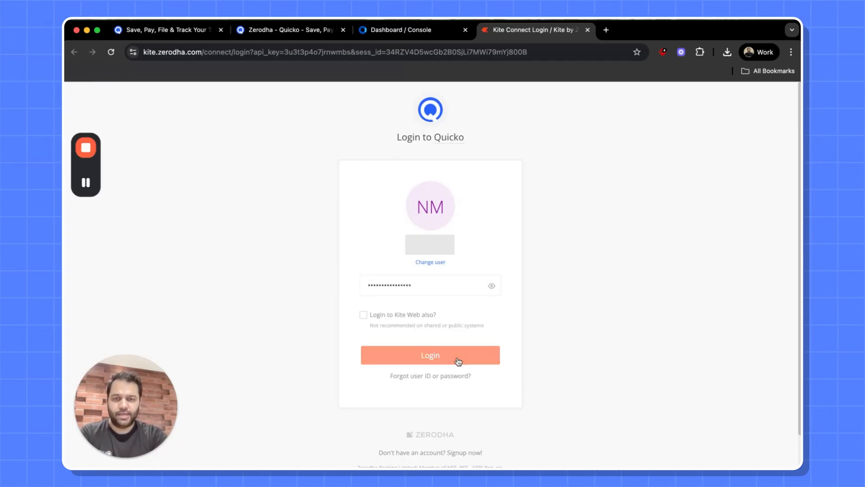
pyautogui.click(458, 361)
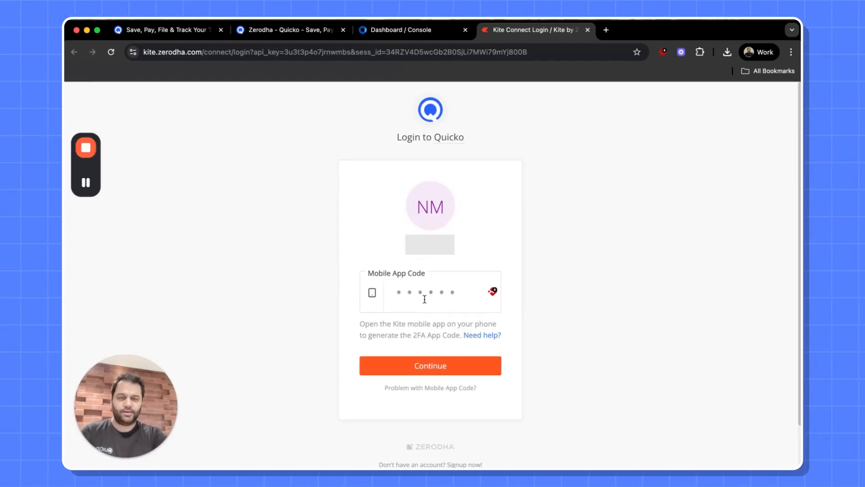
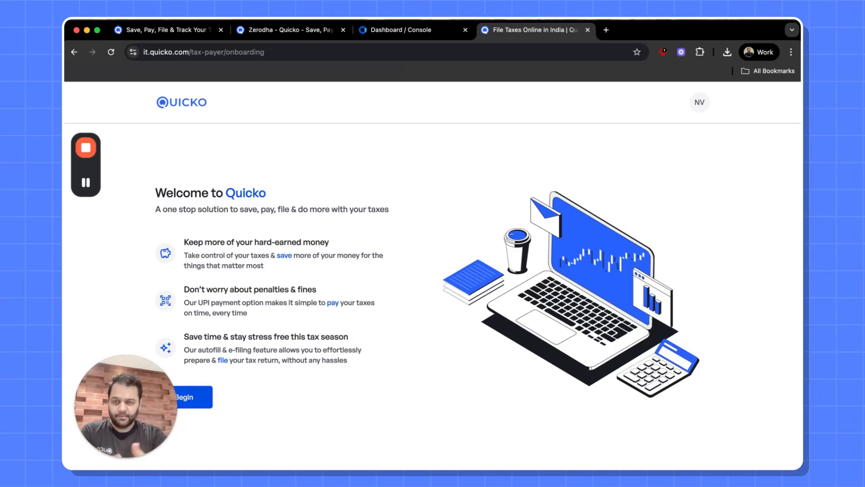
# Enter the taxpayer's PAN and accept the prefilled name to begin the Quicko profile
pyautogui.click(196, 401)
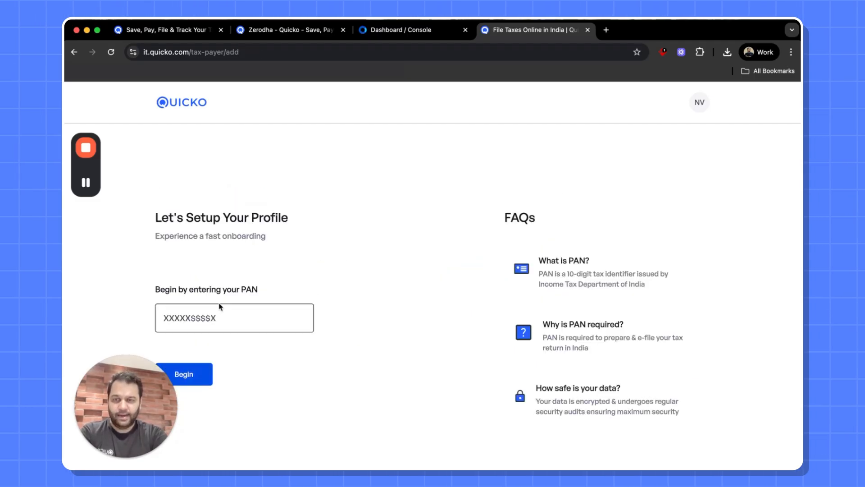
pyautogui.click(203, 318)
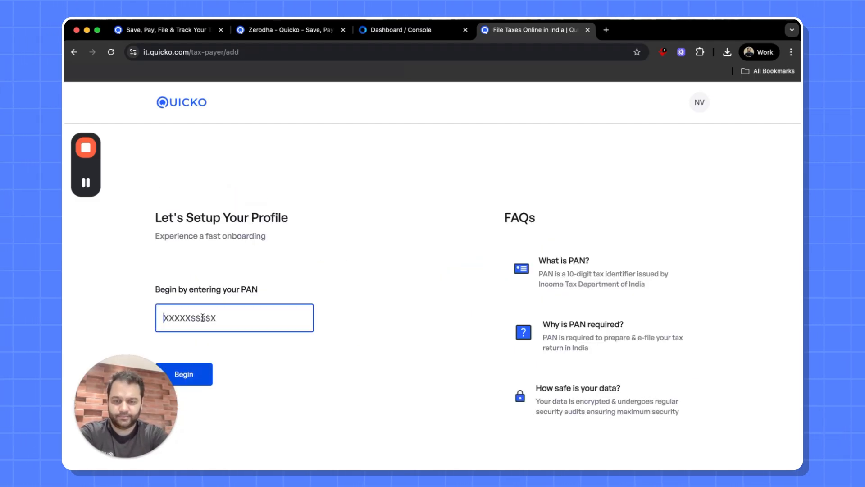
pyautogui.write('A')
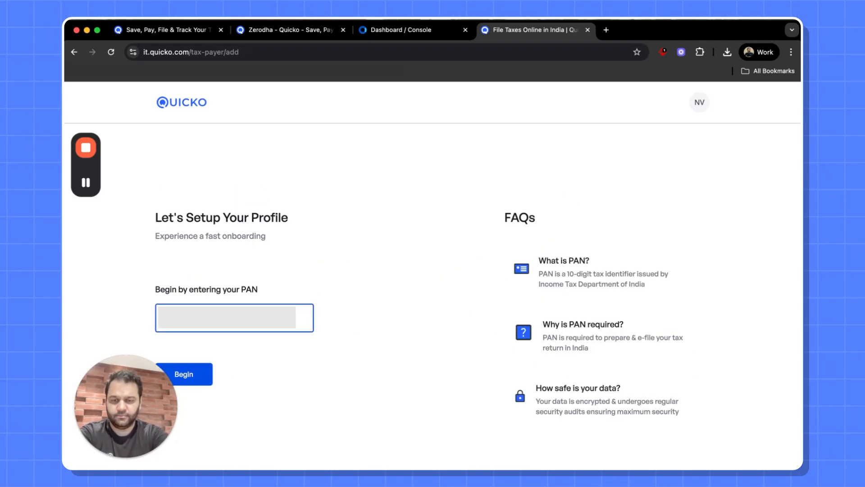
pyautogui.click(426, 270)
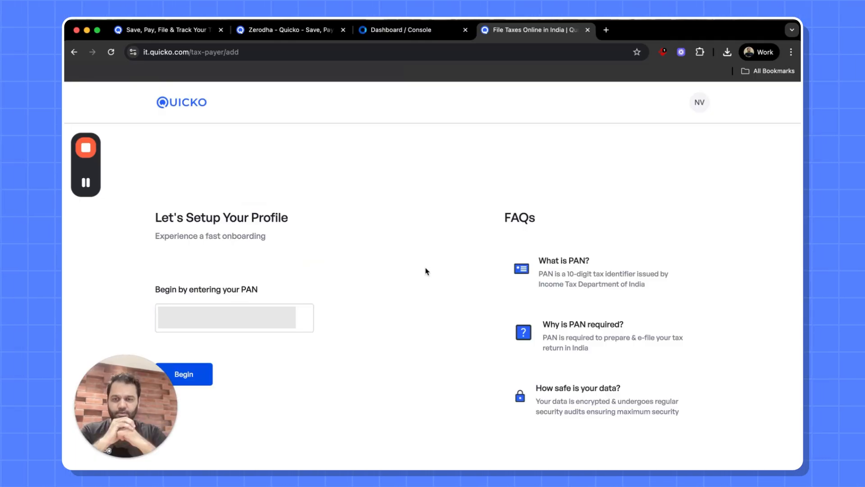
pyautogui.click(198, 375)
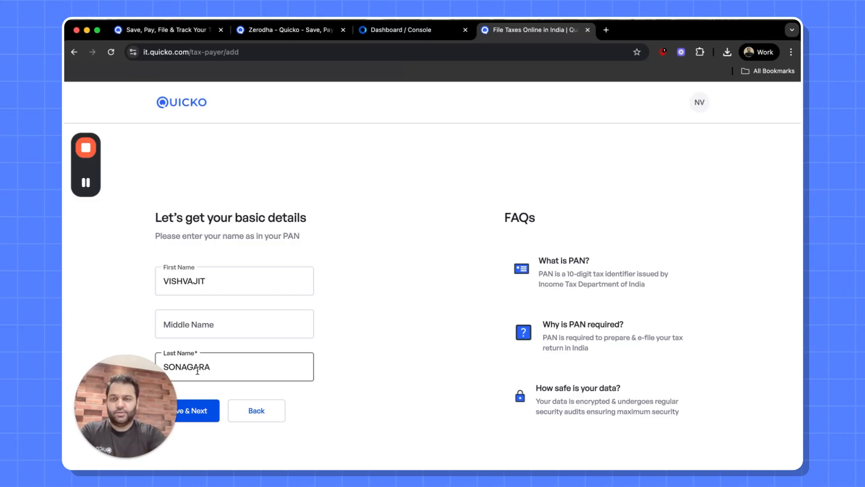
pyautogui.click(197, 412)
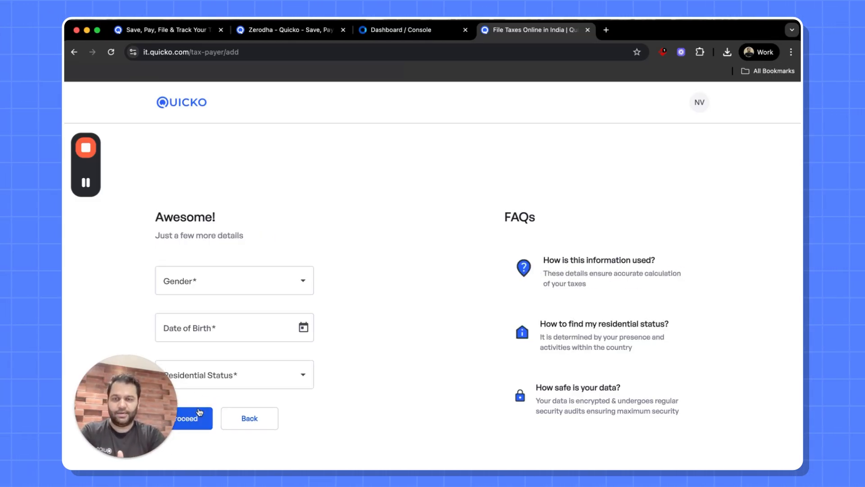
# Set gender to Male, enter the date of birth, choose Resident status and submit the profile
pyautogui.click(267, 288)
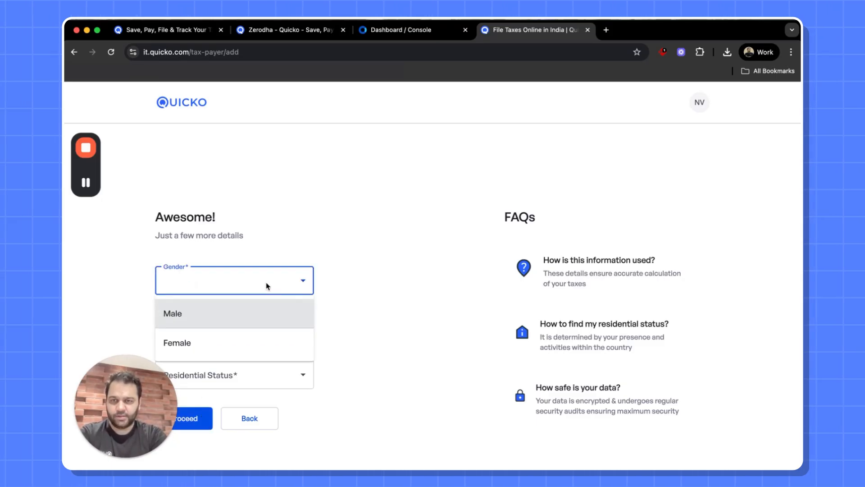
pyautogui.click(251, 321)
pyautogui.click(234, 328)
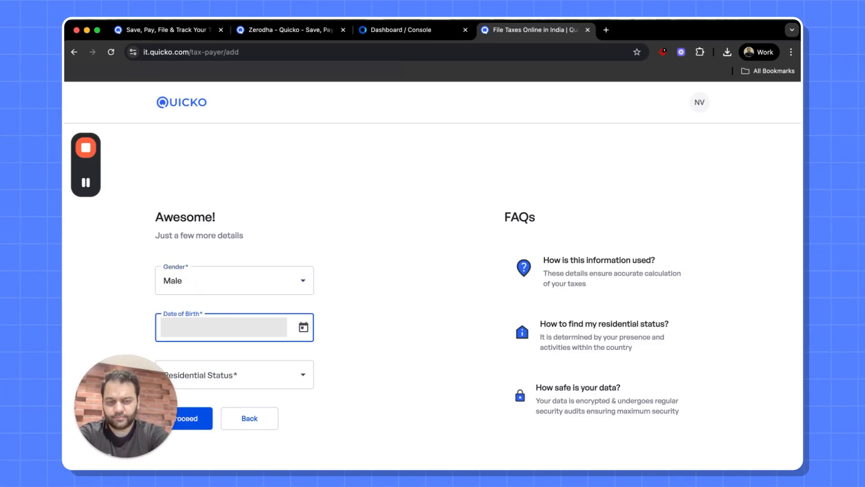
pyautogui.click(289, 379)
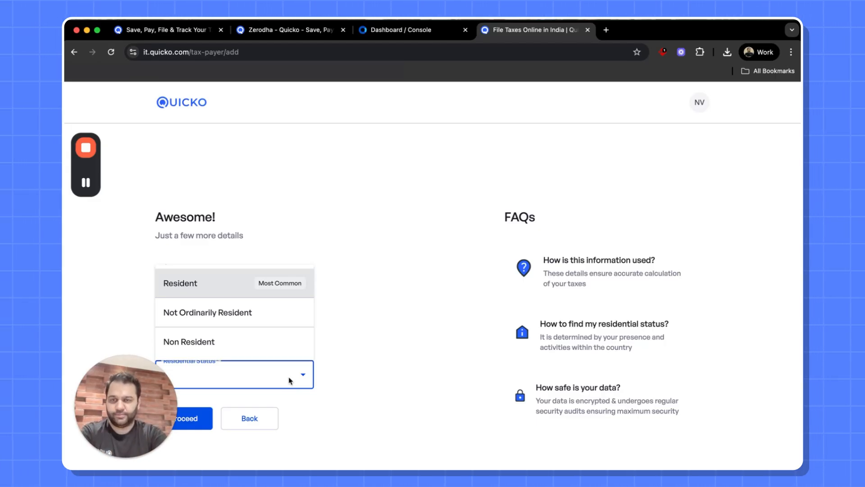
pyautogui.click(203, 284)
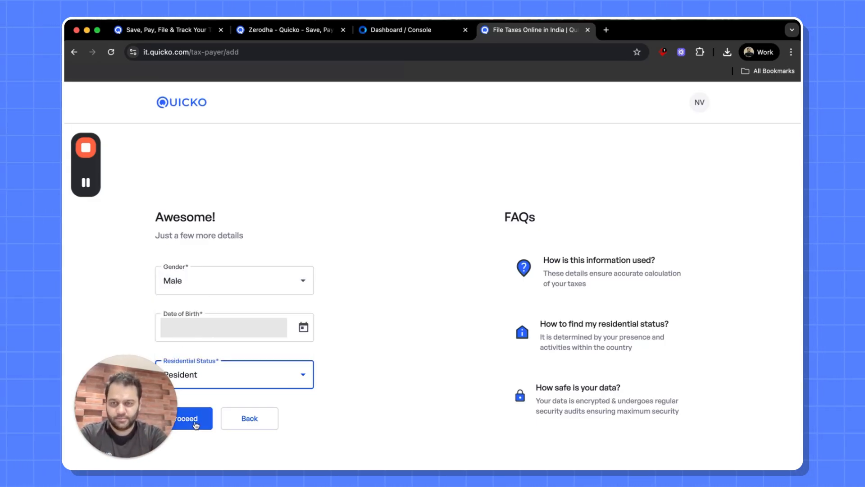
pyautogui.click(195, 423)
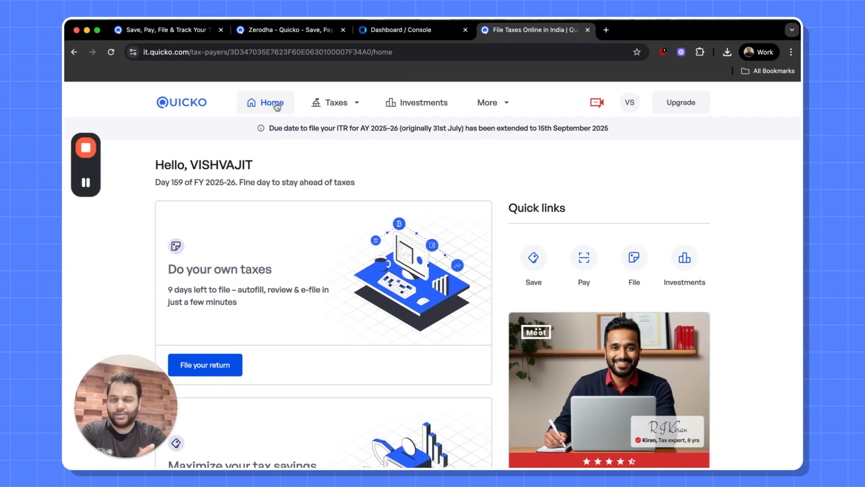
pyautogui.click(338, 105)
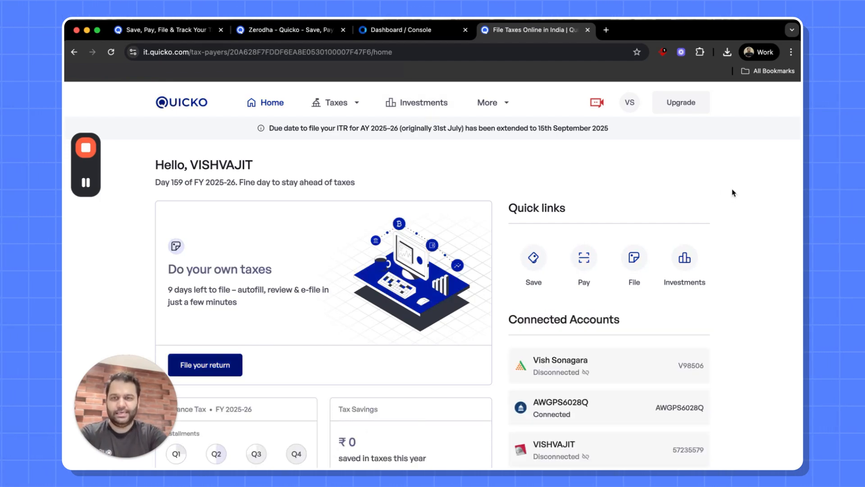
# Start filing the return using the Import from ITD via Autofill option
pyautogui.click(212, 365)
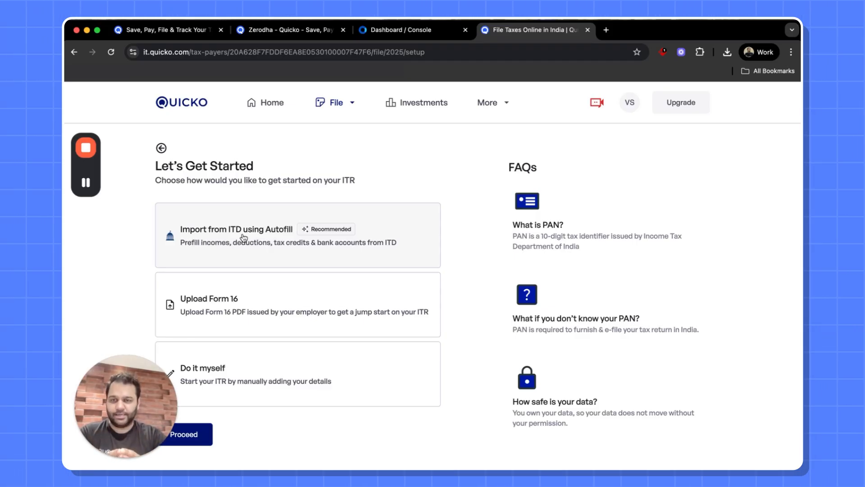
pyautogui.click(244, 238)
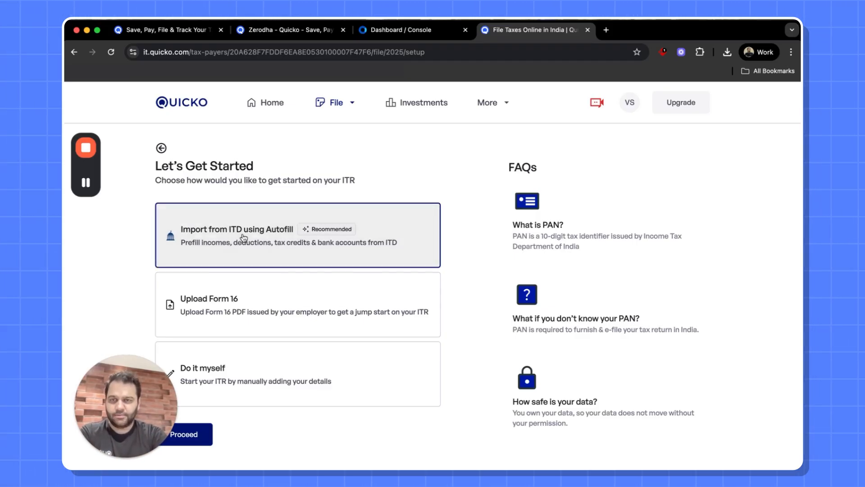
pyautogui.click(202, 437)
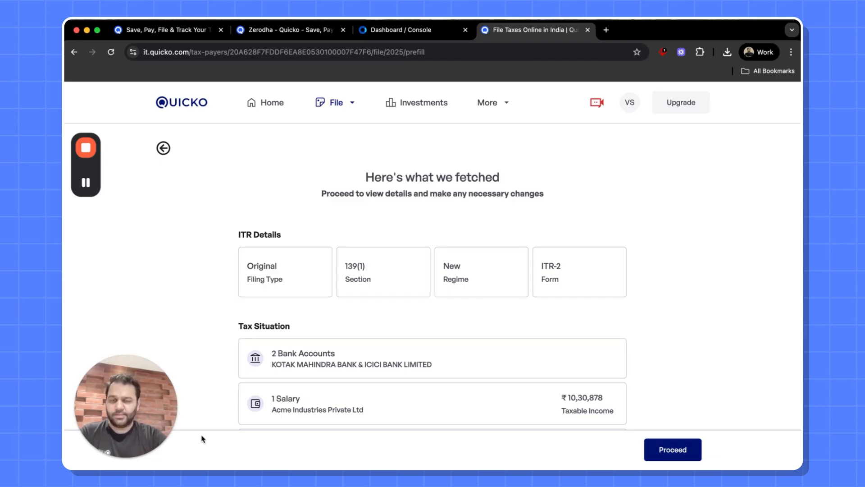
# Review the fetched ITR details and continue to the Acme Industries Private Ltd salary (₹10,30,878)
pyautogui.scroll(-3, 358, 378)
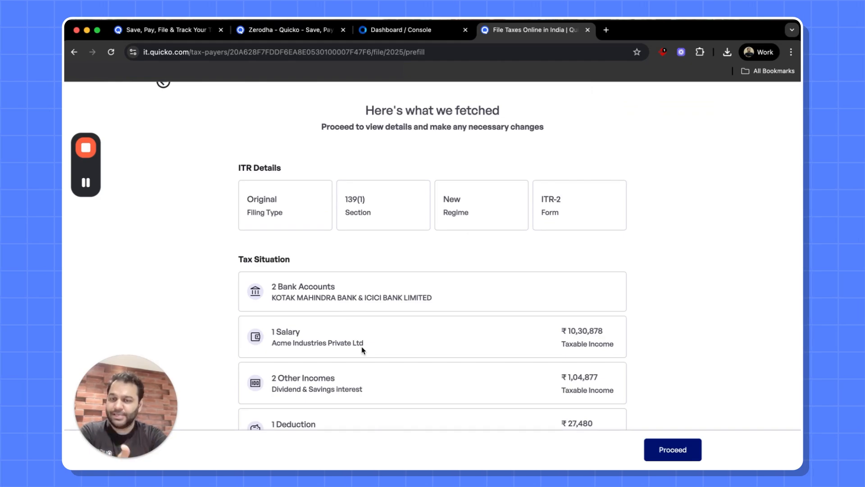
pyautogui.scroll(-1, 362, 348)
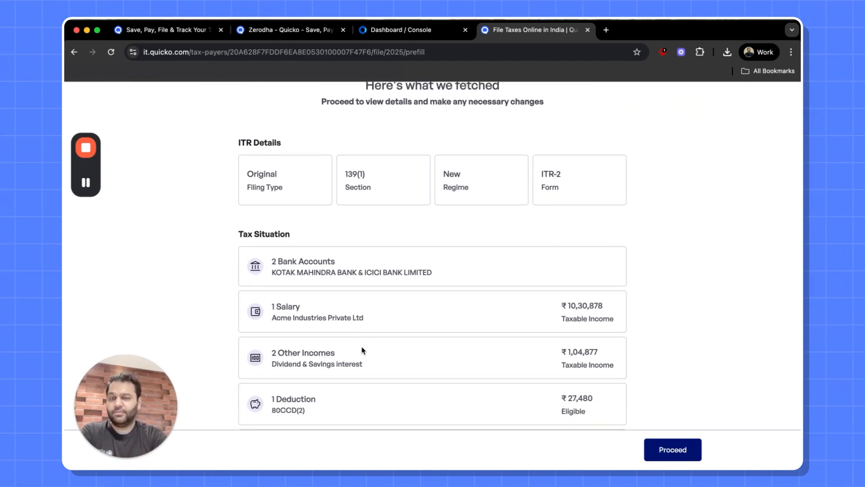
pyautogui.scroll(-2, 362, 348)
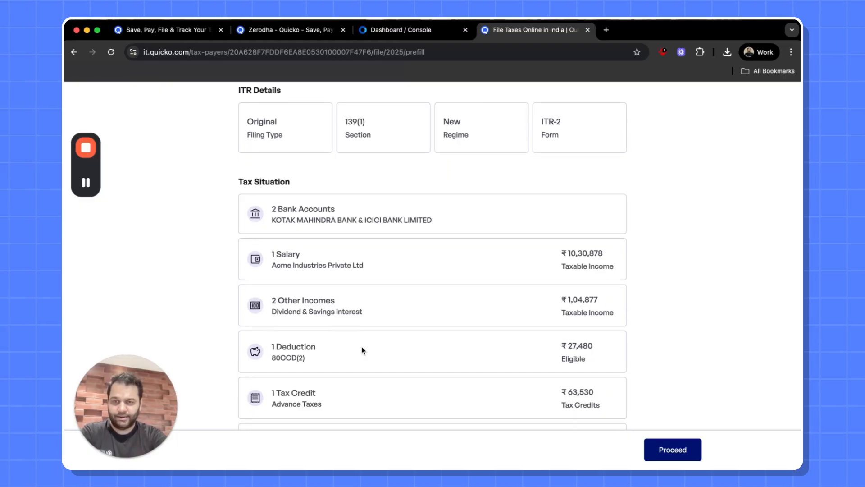
pyautogui.scroll(-1, 362, 350)
pyautogui.scroll(-1, 362, 350)
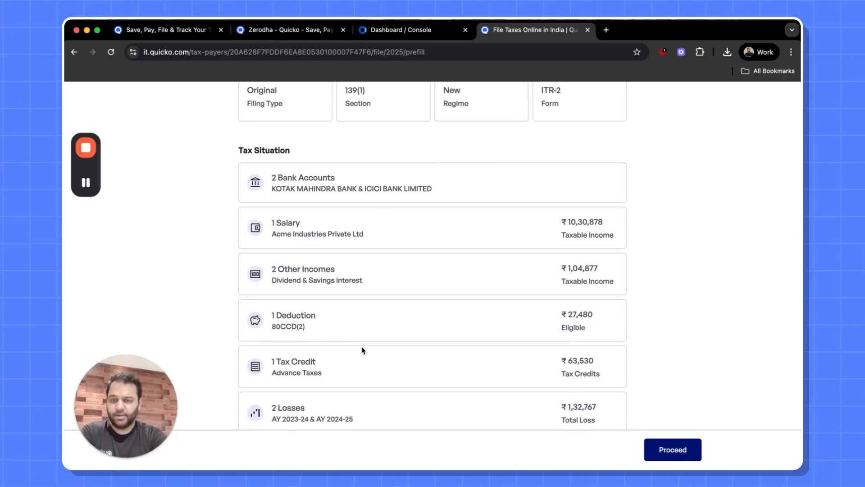
pyautogui.scroll(-2, 421, 371)
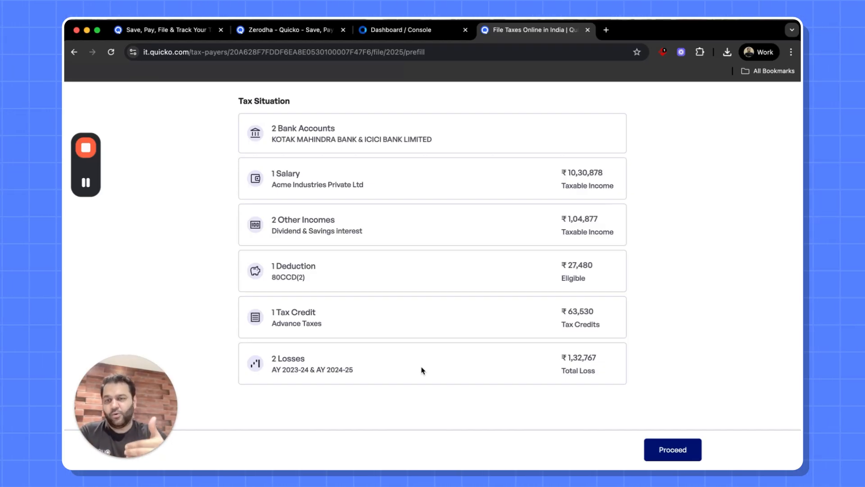
pyautogui.click(671, 453)
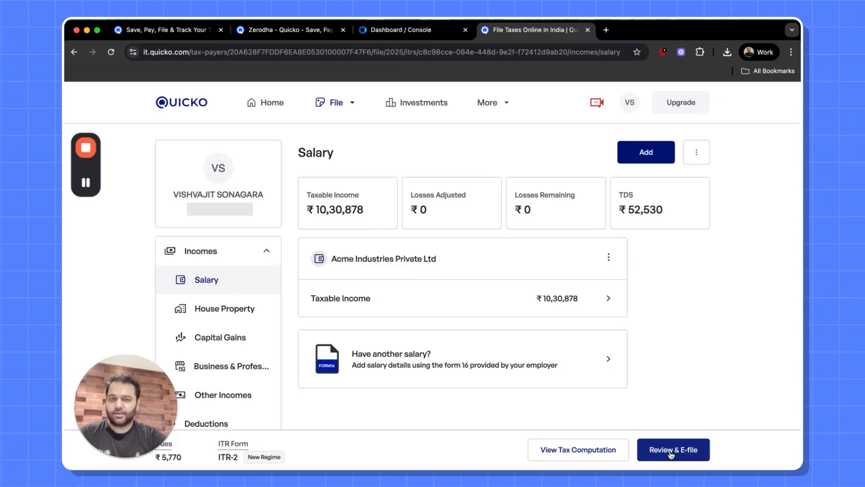
# Review the Acme Industries salary's employer details, salary breakdown and TDS details
pyautogui.click(550, 299)
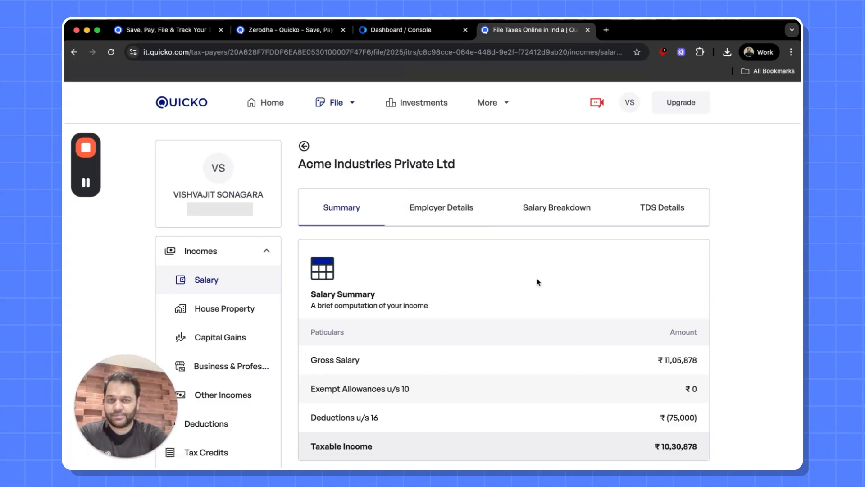
pyautogui.click(458, 207)
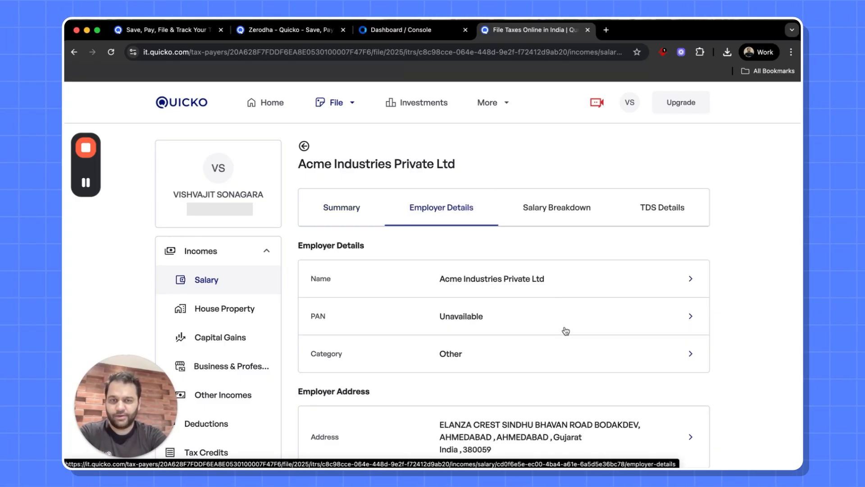
pyautogui.click(563, 208)
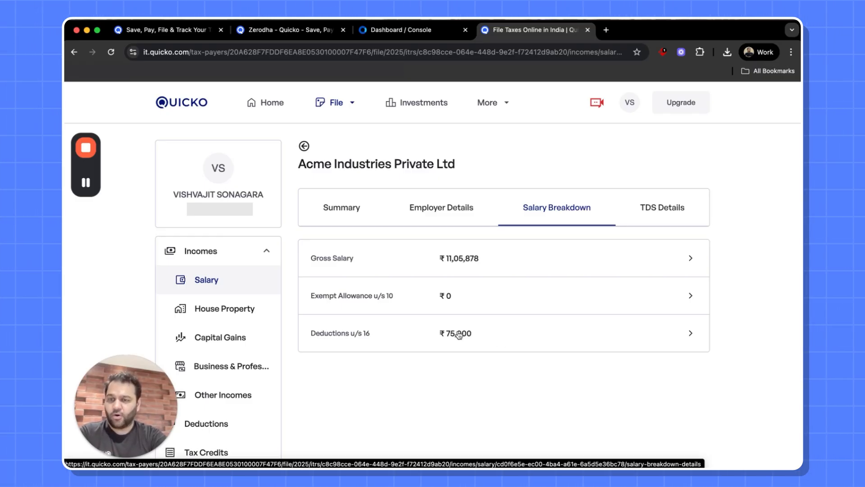
pyautogui.click(677, 208)
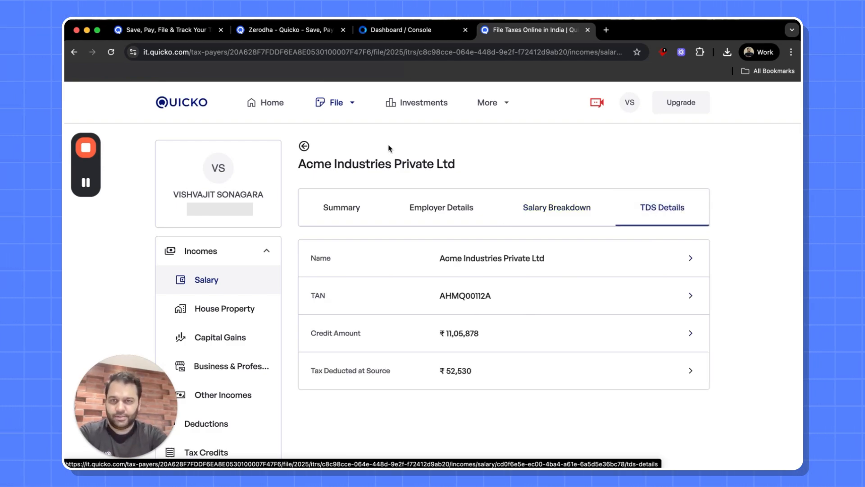
# Return to the Salary overview and move through House Property to the Capital Gains section
pyautogui.click(306, 146)
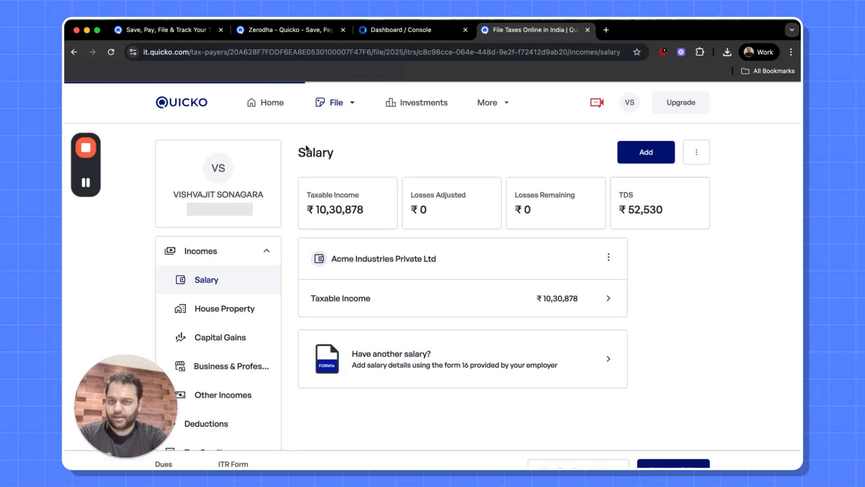
pyautogui.click(256, 305)
pyautogui.click(238, 343)
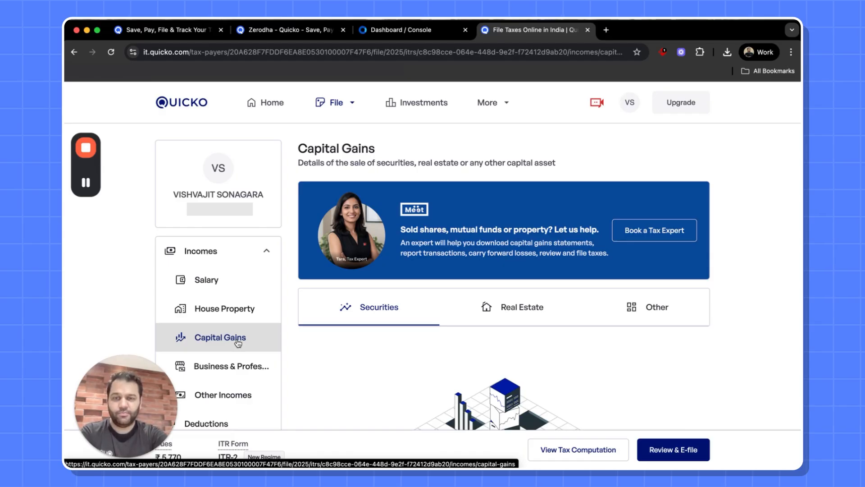
pyautogui.scroll(-5, 415, 353)
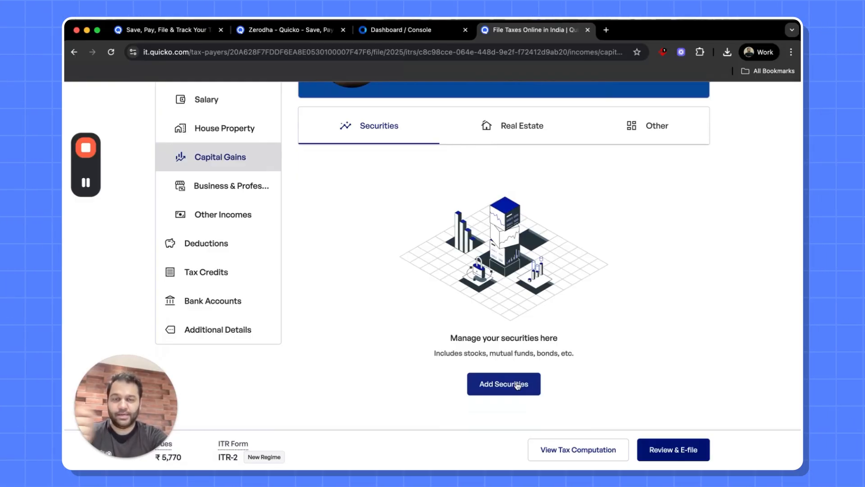
# Start adding securities by importing investments, choosing Zerodha as the broker
pyautogui.click(517, 385)
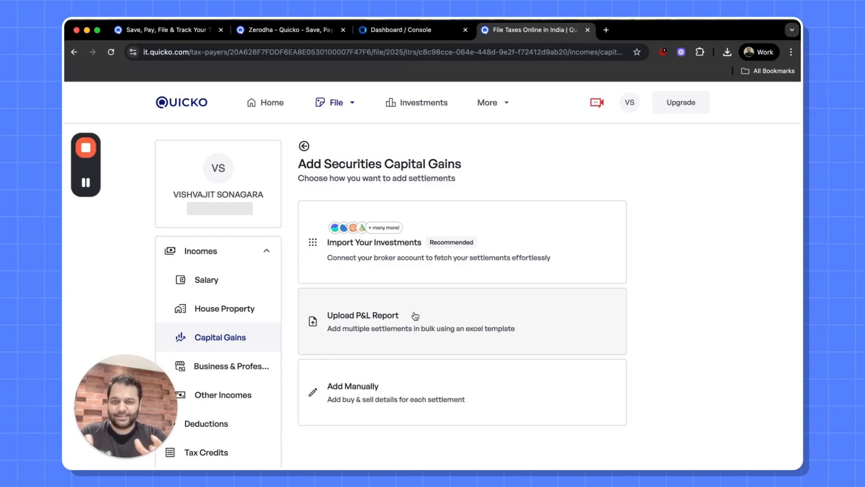
pyautogui.click(422, 258)
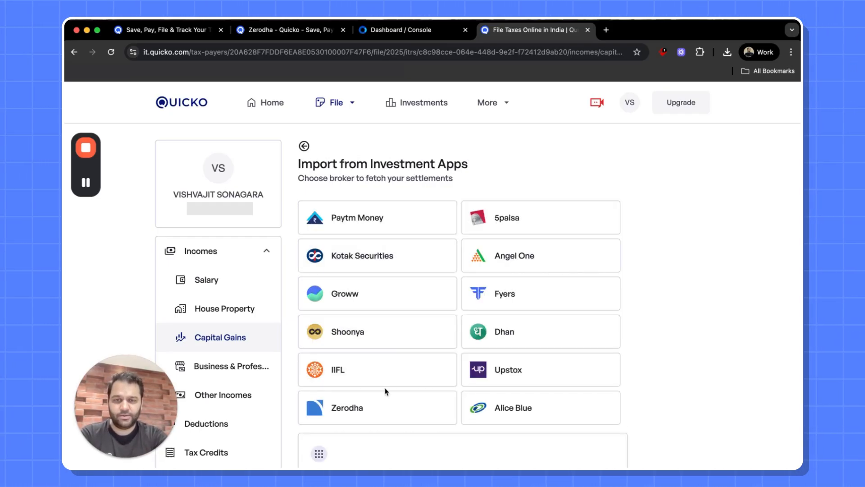
pyautogui.click(390, 415)
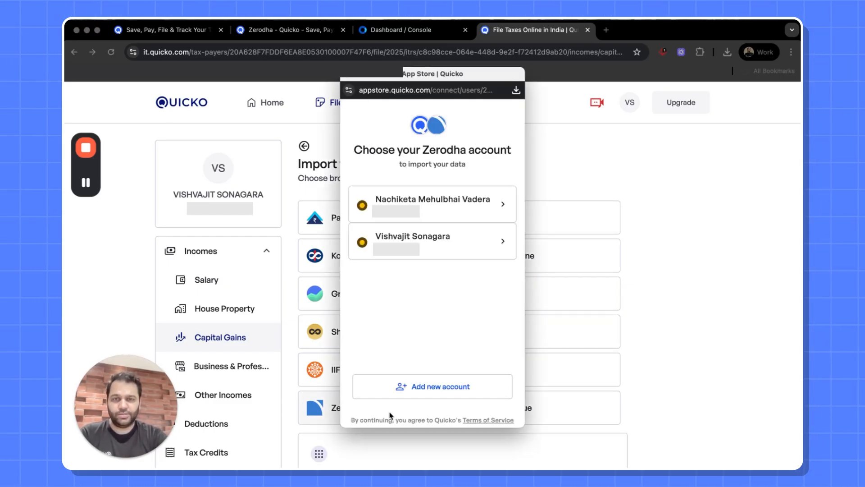
# Log in to the chosen Zerodha account with the saved password and enter the Mobile App Code
pyautogui.click(434, 202)
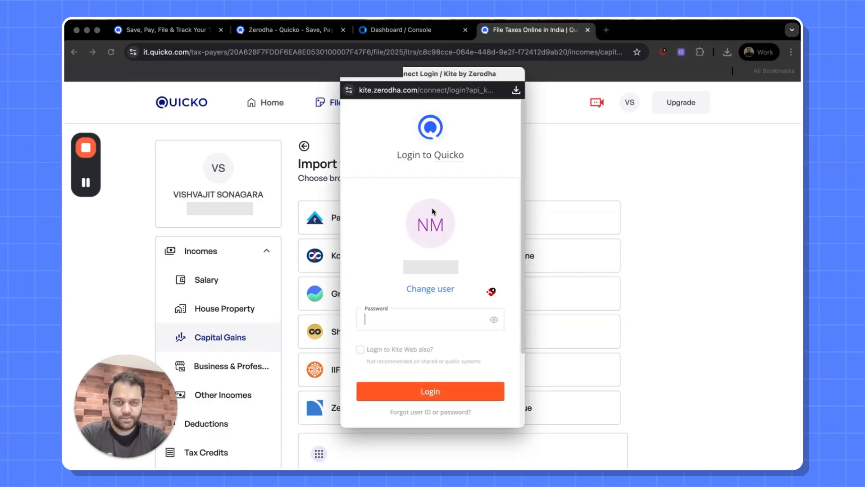
pyautogui.click(490, 317)
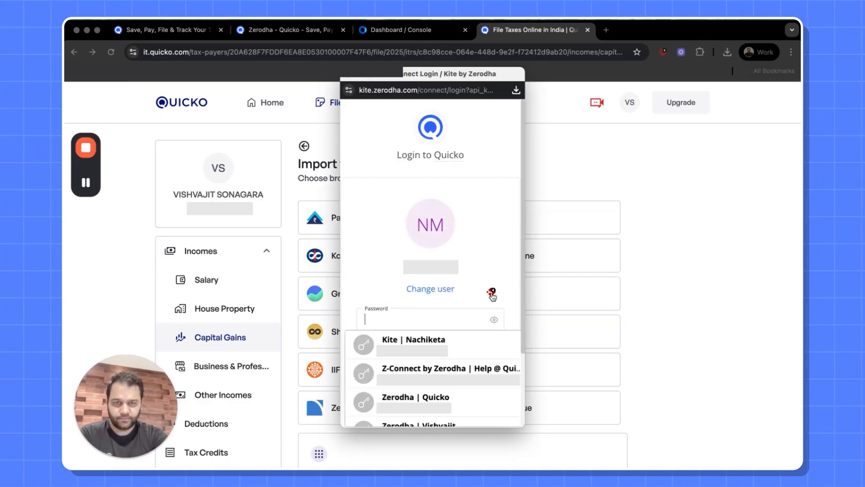
pyautogui.click(451, 345)
pyautogui.click(479, 382)
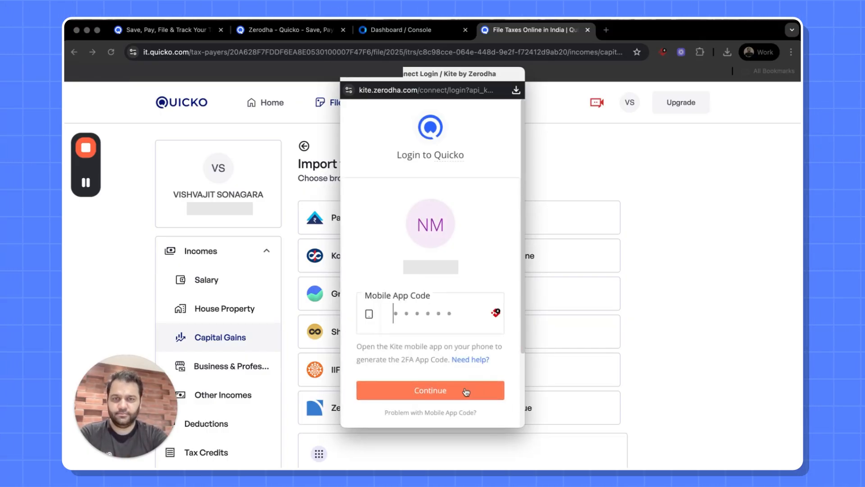
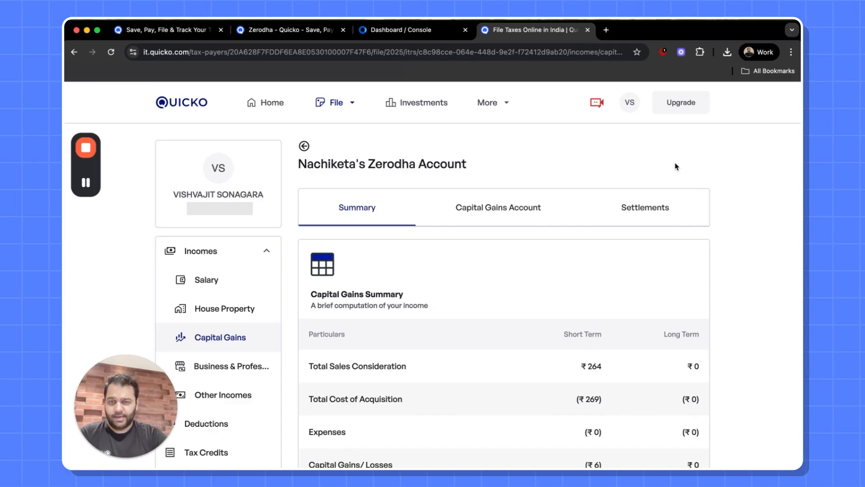
pyautogui.scroll(-1, 675, 167)
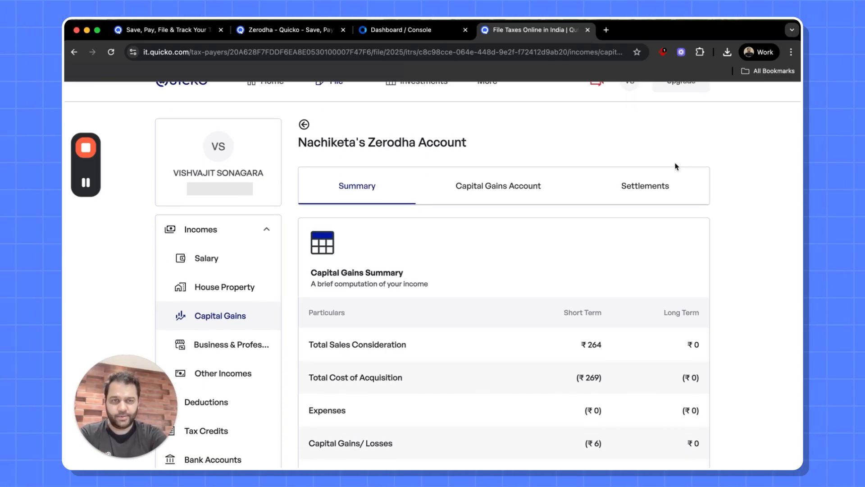
pyautogui.click(645, 191)
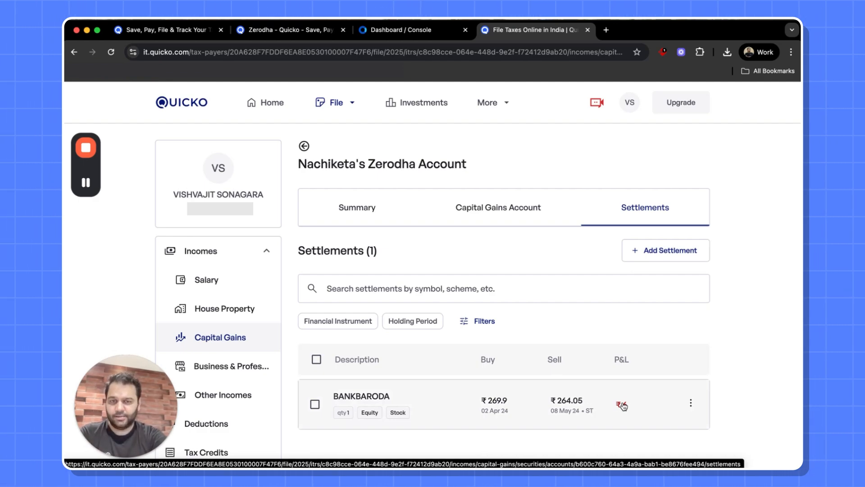
pyautogui.click(512, 208)
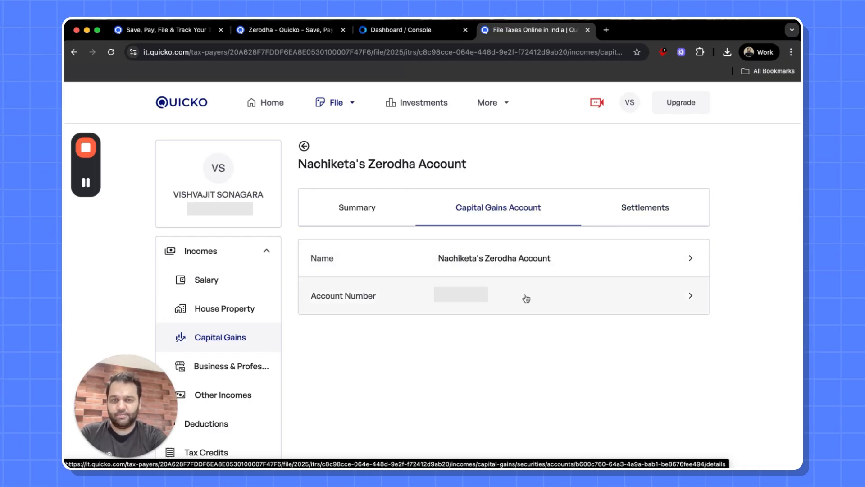
pyautogui.click(365, 209)
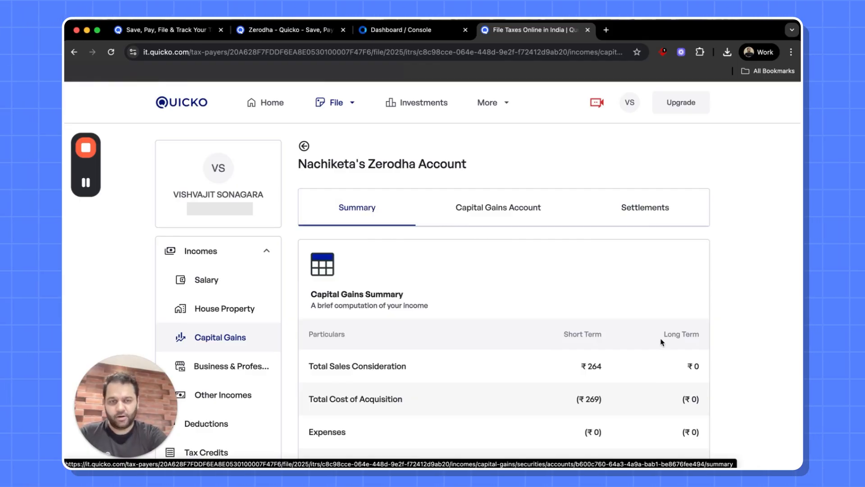
pyautogui.scroll(-3, 660, 335)
pyautogui.scroll(-3, 661, 339)
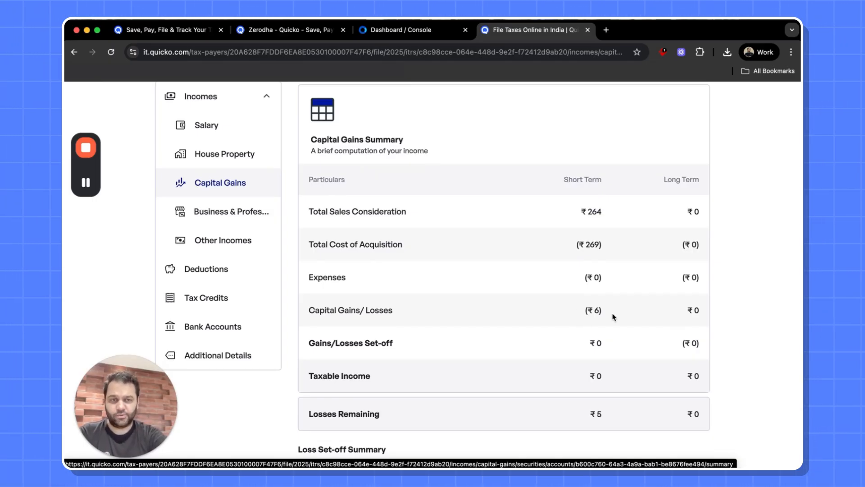
pyautogui.scroll(-5, 613, 317)
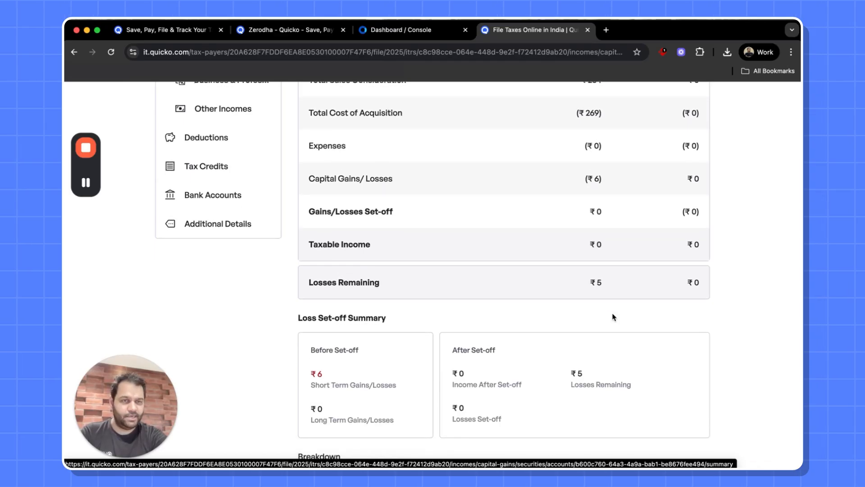
pyautogui.scroll(-4, 613, 317)
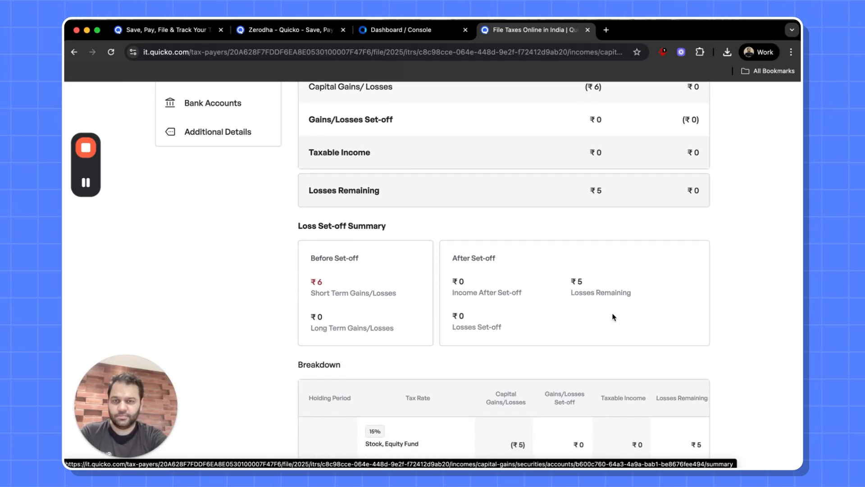
pyautogui.scroll(-10, 613, 316)
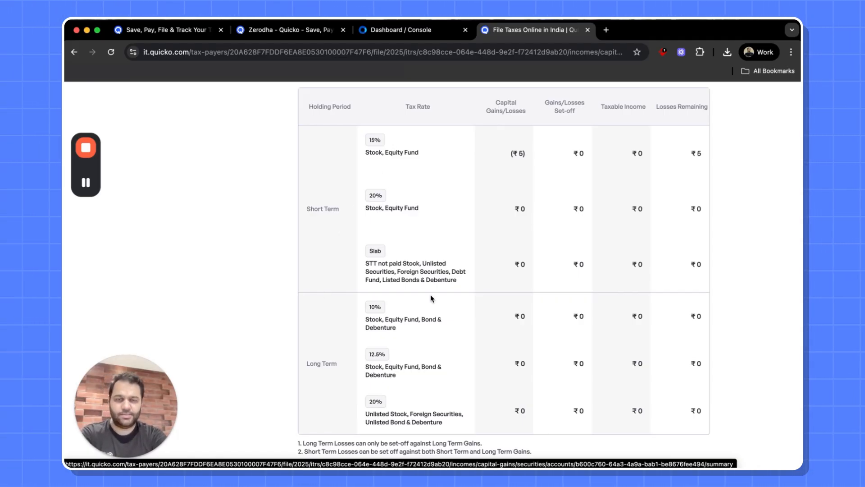
pyautogui.scroll(10, 431, 299)
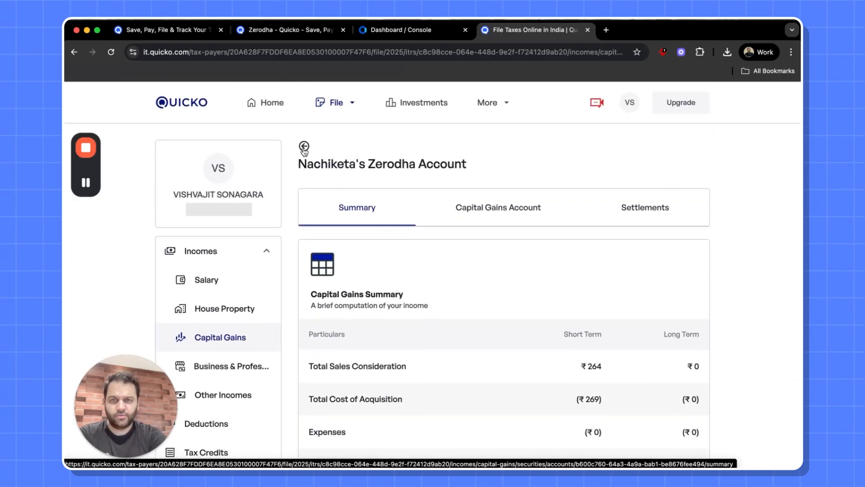
# Go to Business & Profession and add a Trading Securities – Intraday and F&O business
pyautogui.click(303, 147)
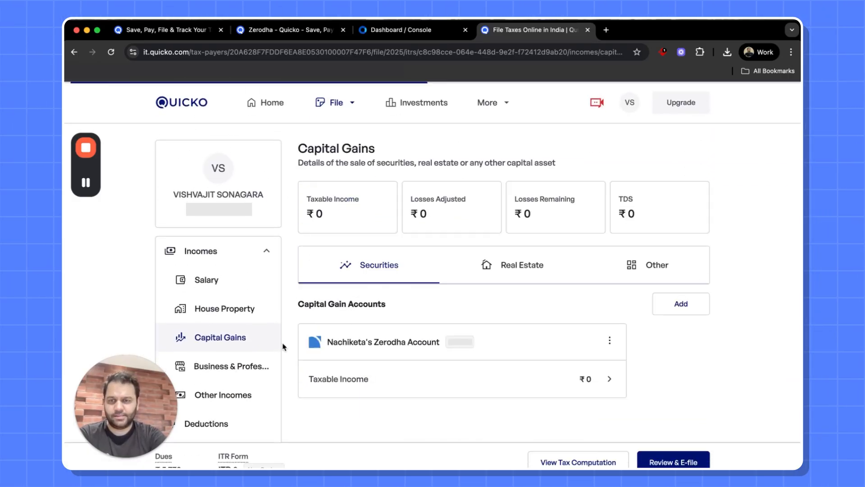
pyautogui.click(264, 372)
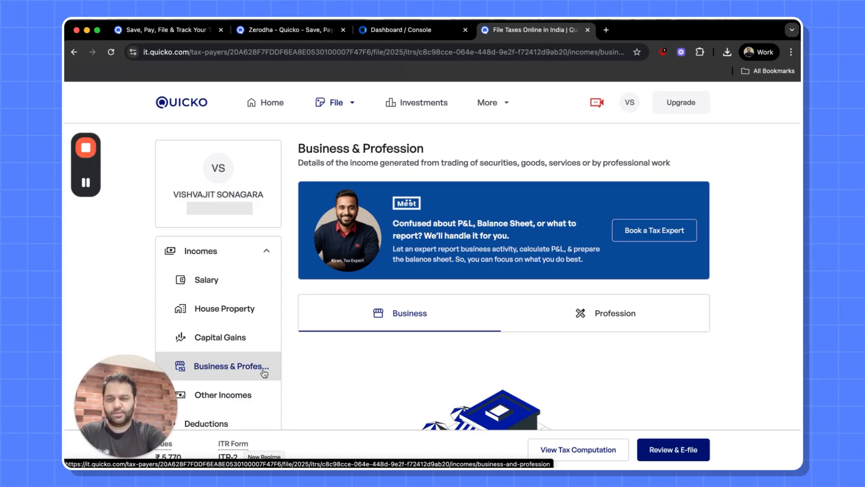
pyautogui.scroll(-5, 496, 390)
pyautogui.click(503, 389)
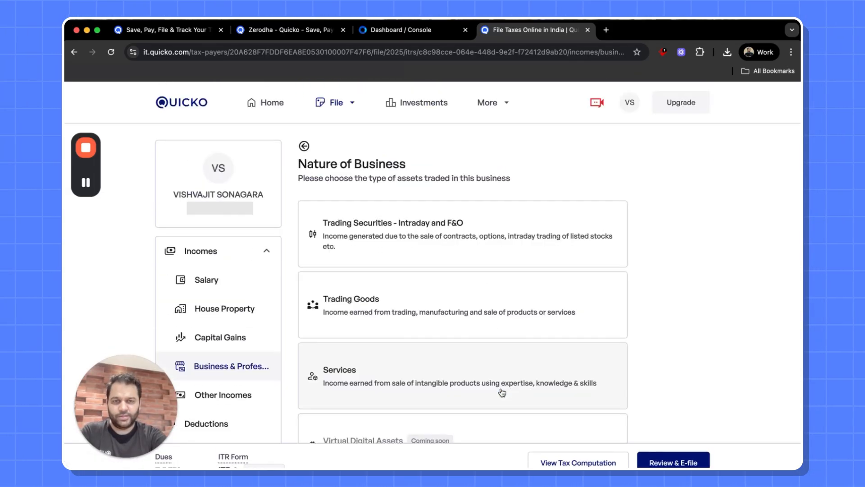
pyautogui.click(411, 251)
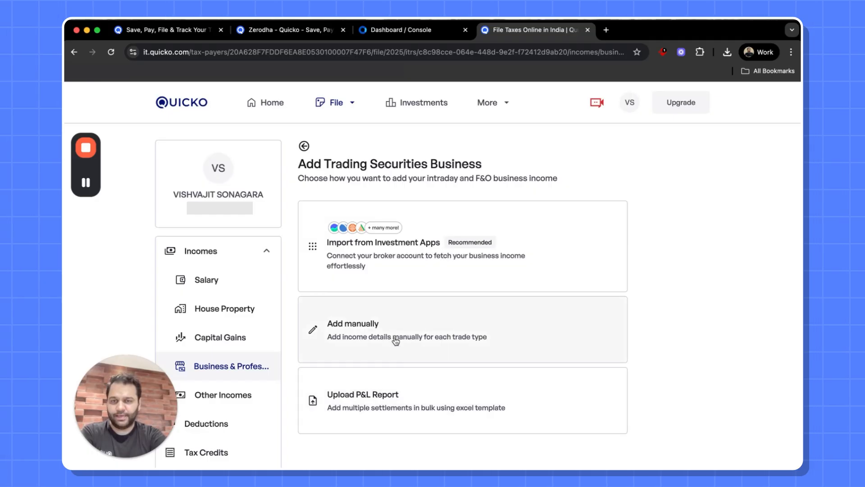
# Import the trading business income from Zerodha using the linked Zerodha account
pyautogui.click(394, 265)
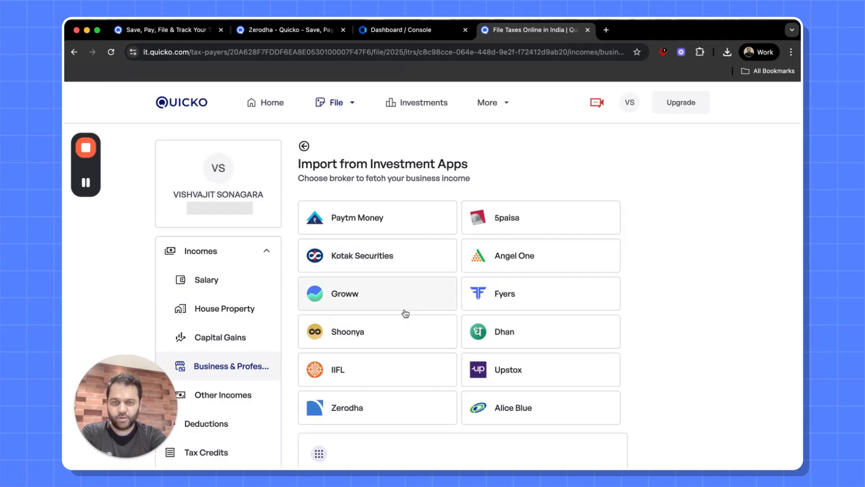
pyautogui.click(360, 410)
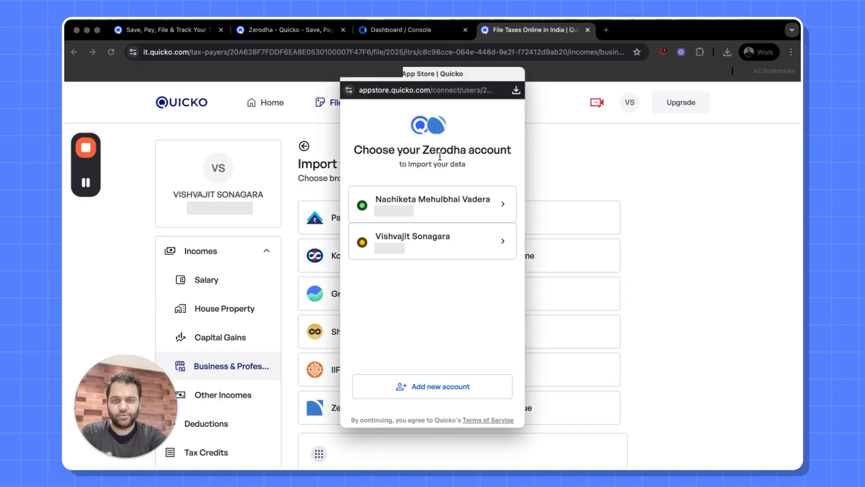
pyautogui.click(448, 212)
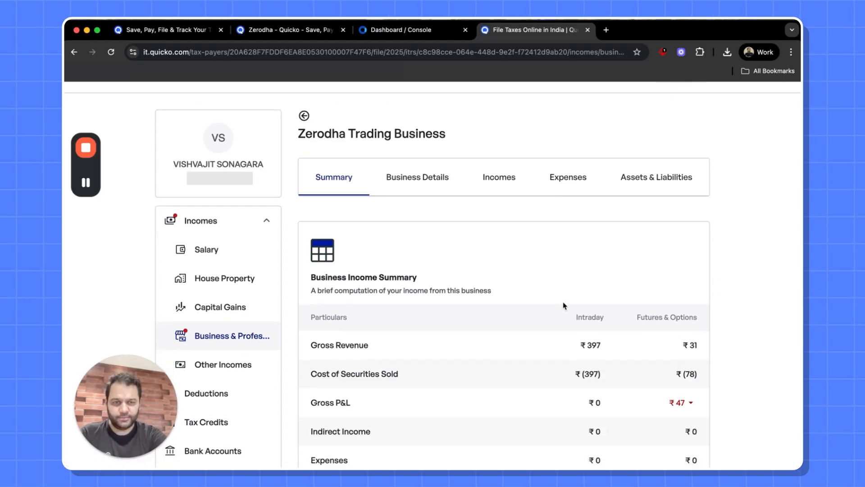
pyautogui.scroll(-3, 564, 305)
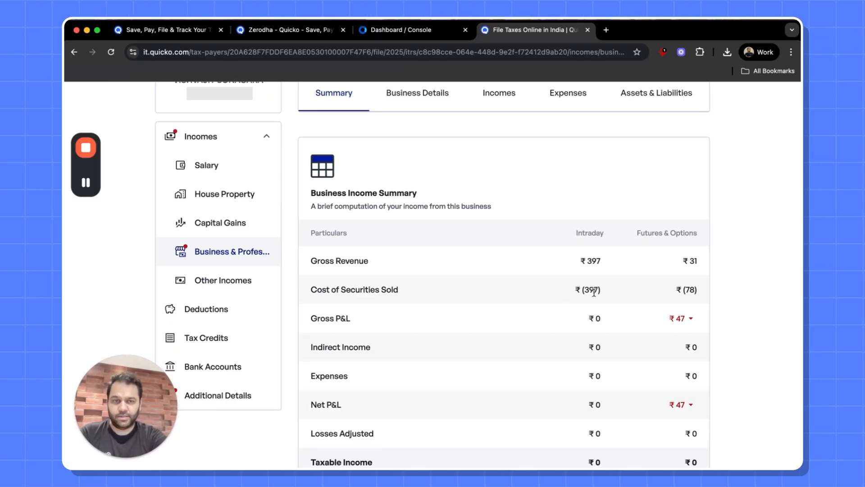
pyautogui.scroll(-3, 604, 295)
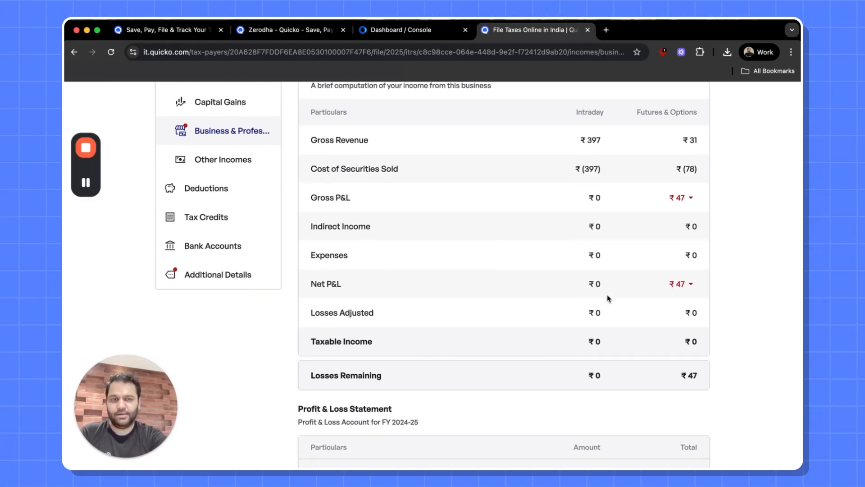
pyautogui.scroll(2, 608, 297)
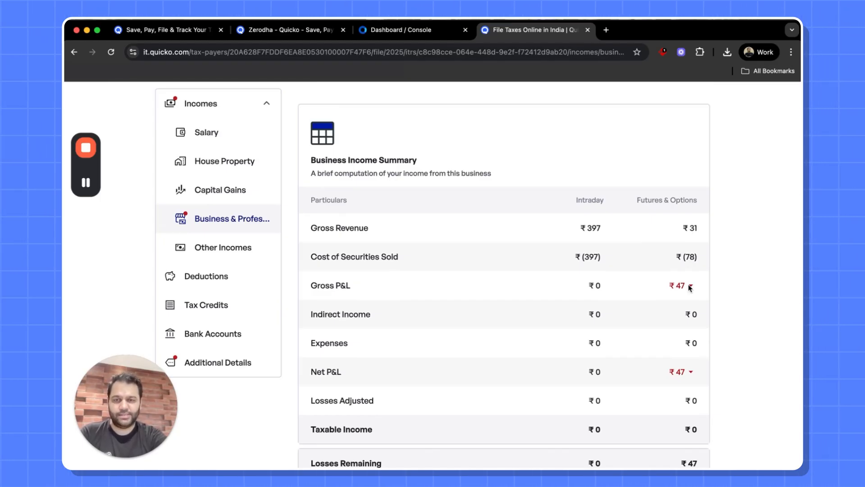
pyautogui.scroll(-3, 689, 287)
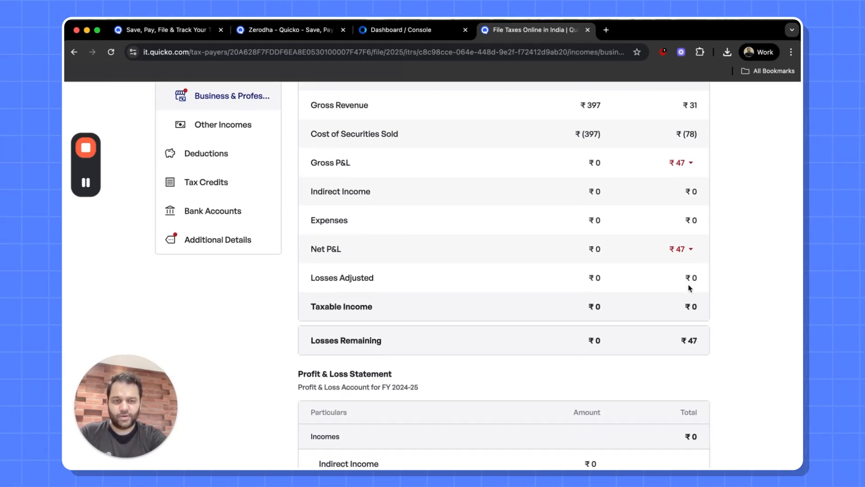
pyautogui.scroll(-1, 688, 287)
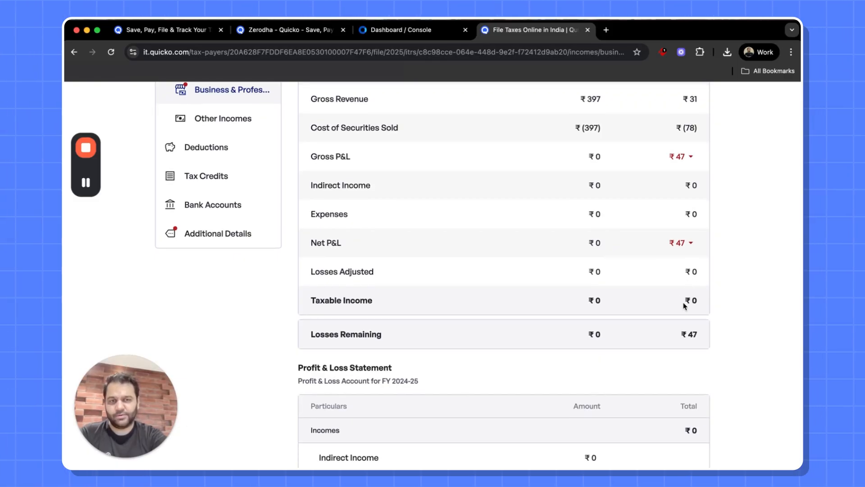
pyautogui.tripleClick(691, 335)
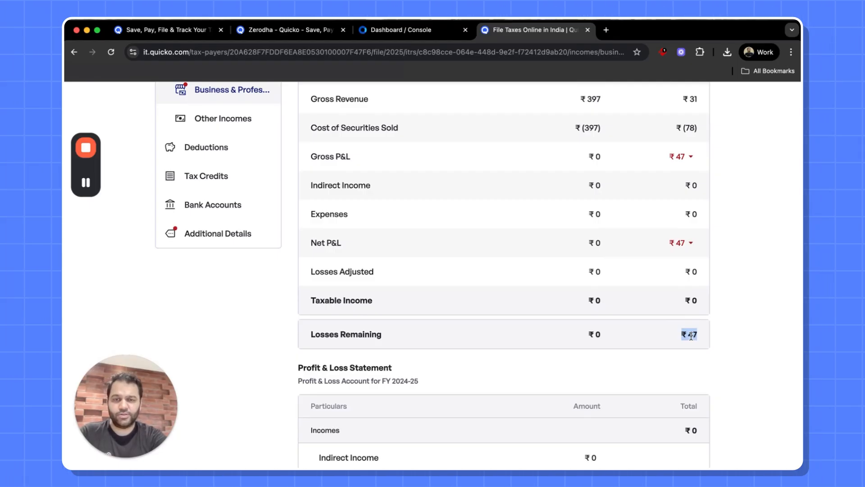
pyautogui.scroll(-5, 691, 336)
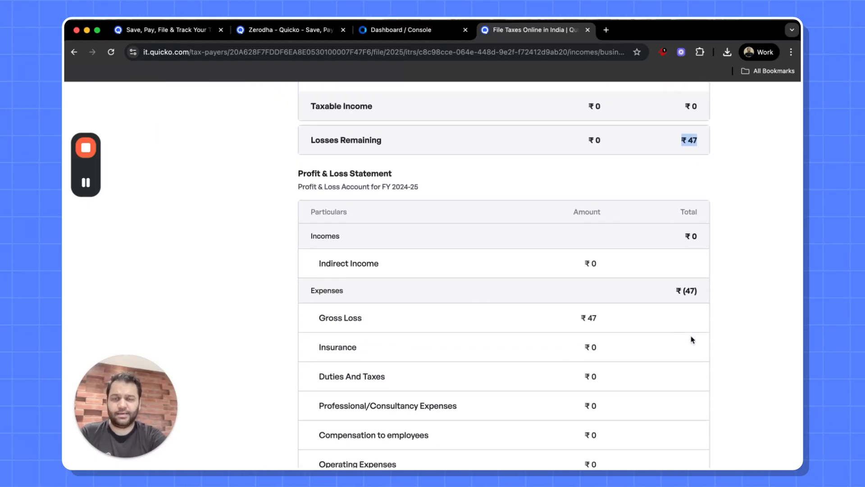
pyautogui.scroll(-5, 693, 339)
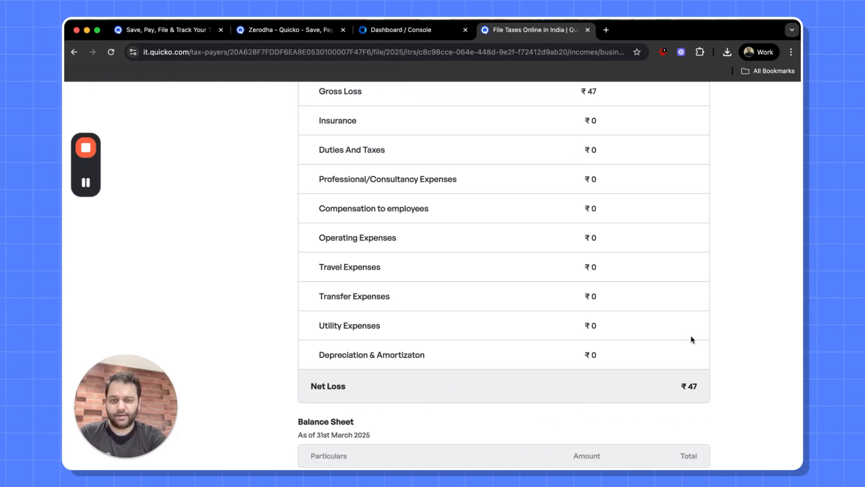
pyautogui.scroll(-5, 692, 340)
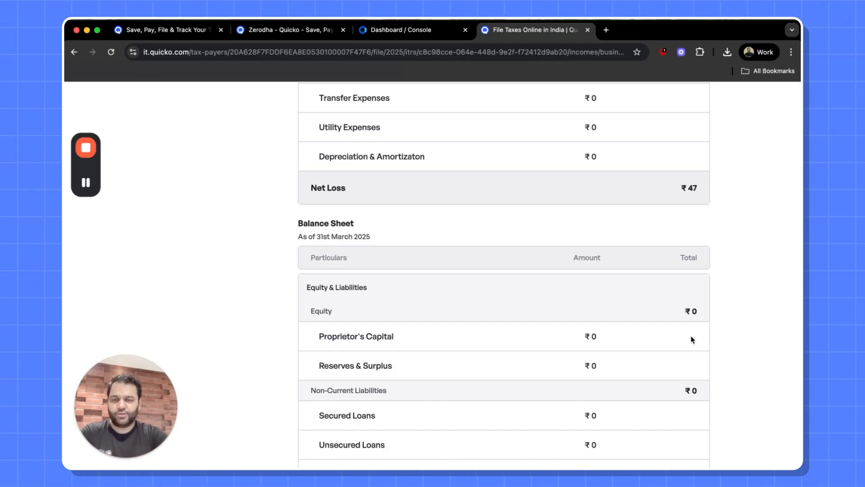
pyautogui.scroll(8, 693, 339)
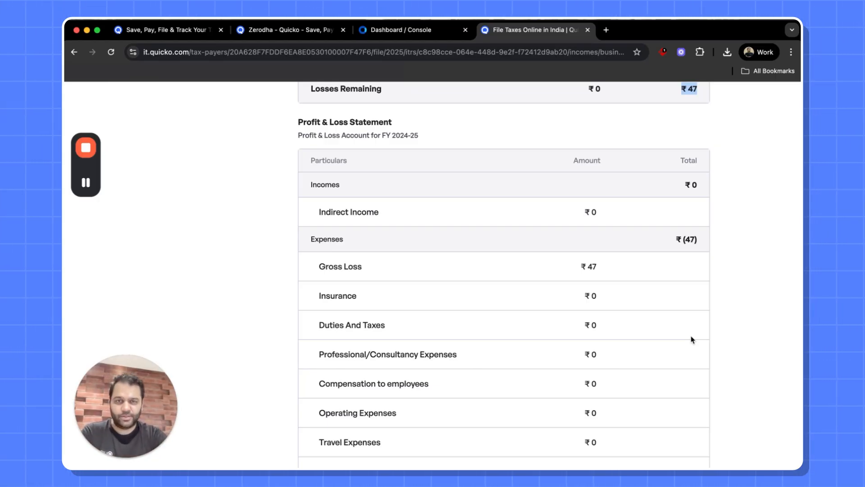
pyautogui.scroll(10, 692, 339)
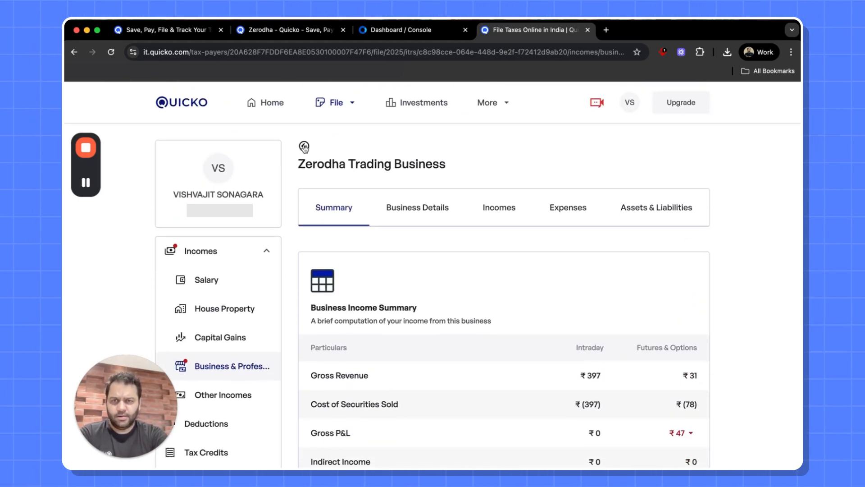
# Leave the Zerodha Trading Business page and scroll to its card on the overview
pyautogui.click(304, 148)
pyautogui.scroll(-3, 386, 297)
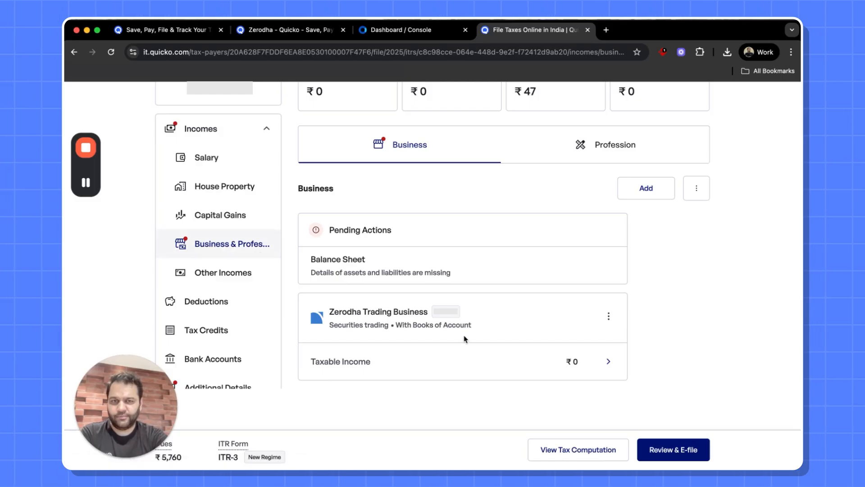
# Enter a ₹2,50,000 bank balance as of 31/03/2025 in the business balance sheet and save
pyautogui.click(508, 362)
pyautogui.click(668, 221)
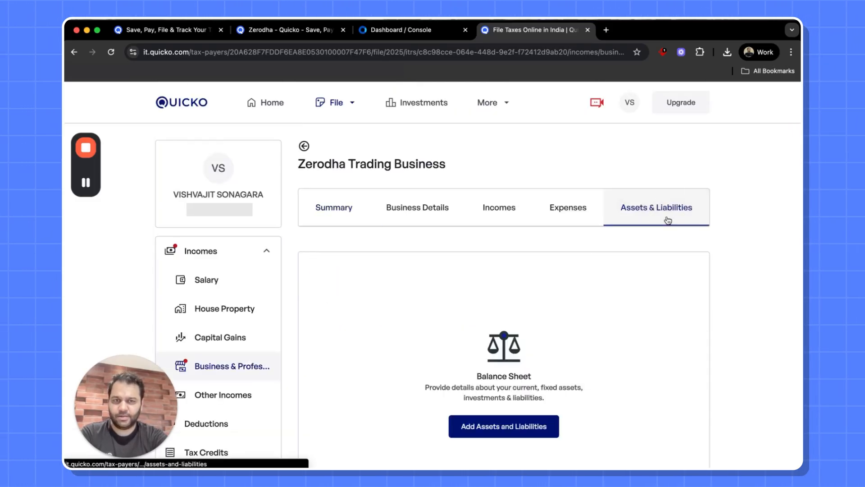
pyautogui.click(506, 426)
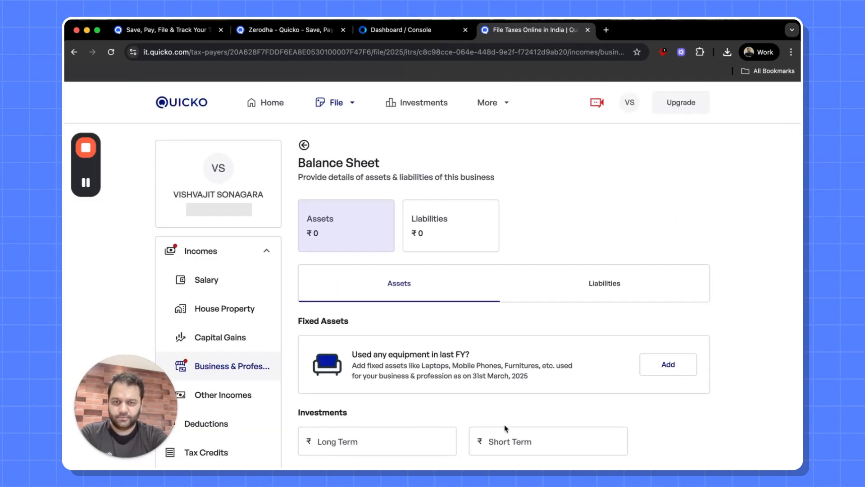
pyautogui.scroll(-5, 488, 353)
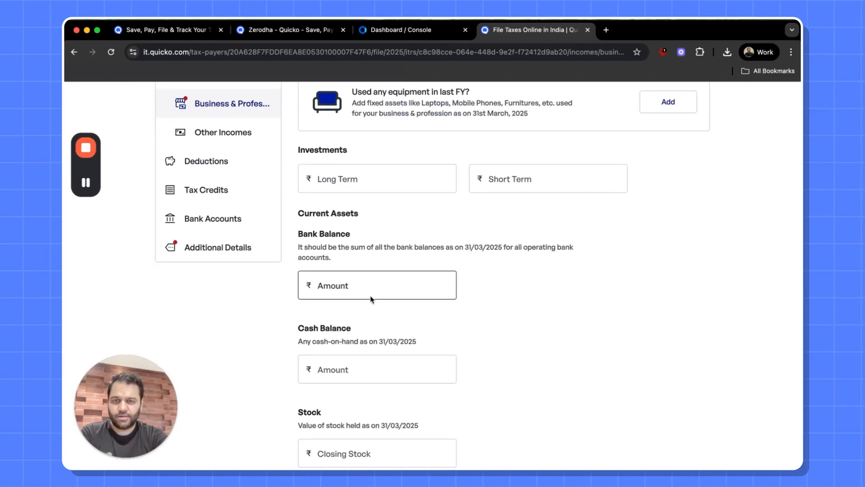
pyautogui.click(362, 288)
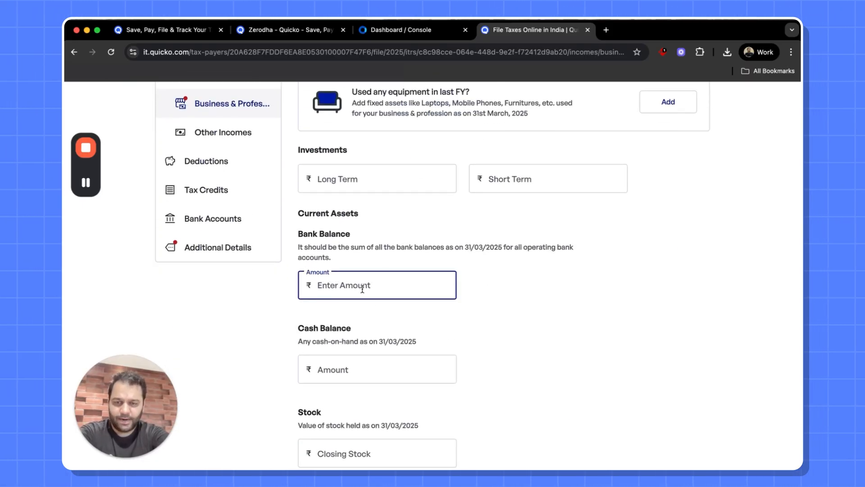
pyautogui.write('250000')
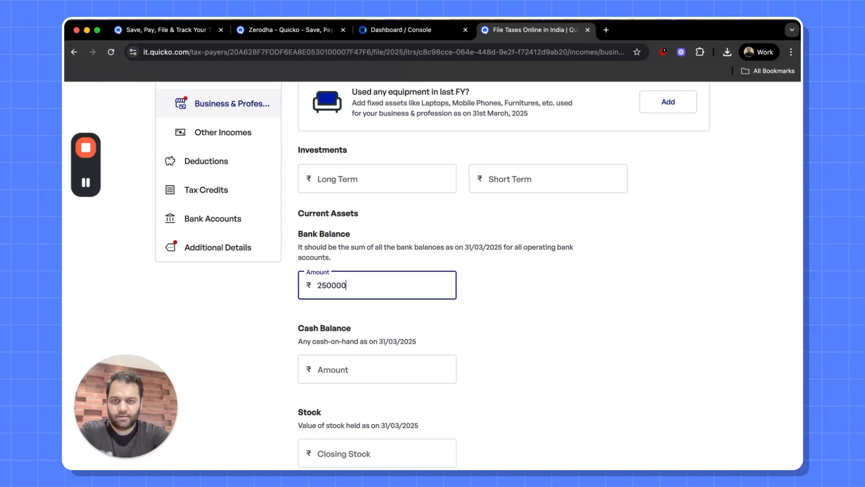
pyautogui.click(585, 345)
pyautogui.scroll(-5, 584, 346)
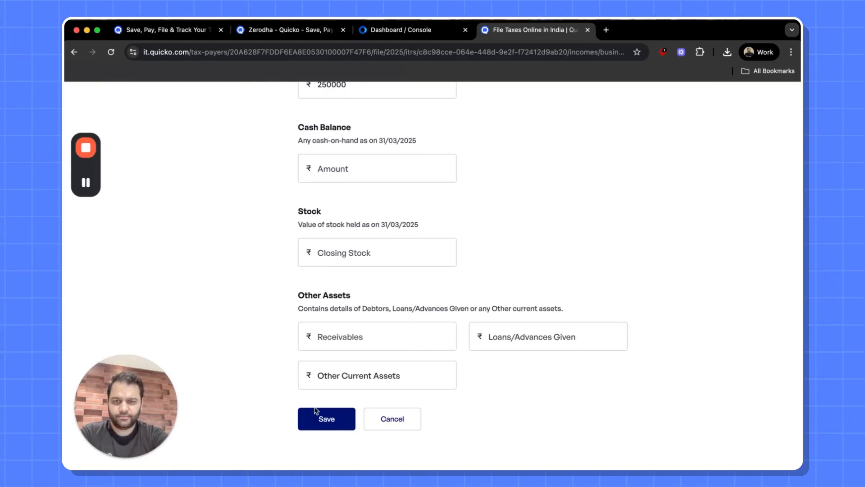
pyautogui.click(329, 419)
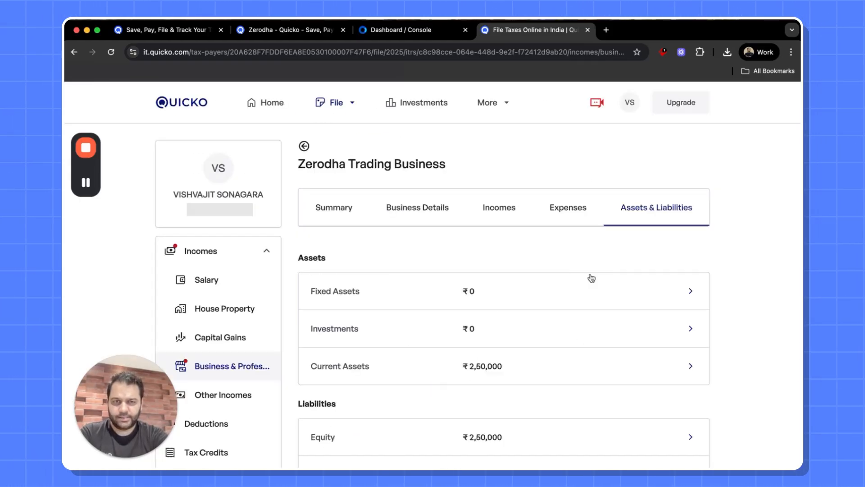
# Check the Equity row shows Proprietors Capital, then return to the assets and liabilities summary
pyautogui.scroll(-2, 584, 368)
pyautogui.scroll(-1, 585, 369)
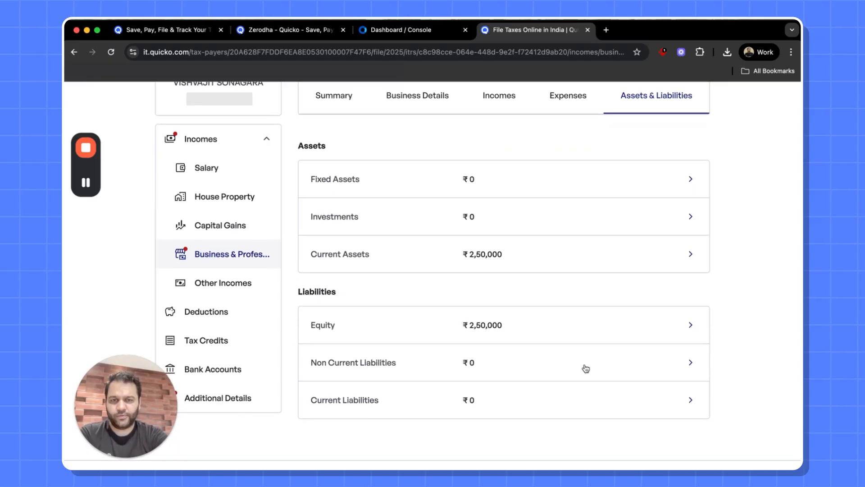
pyautogui.click(538, 340)
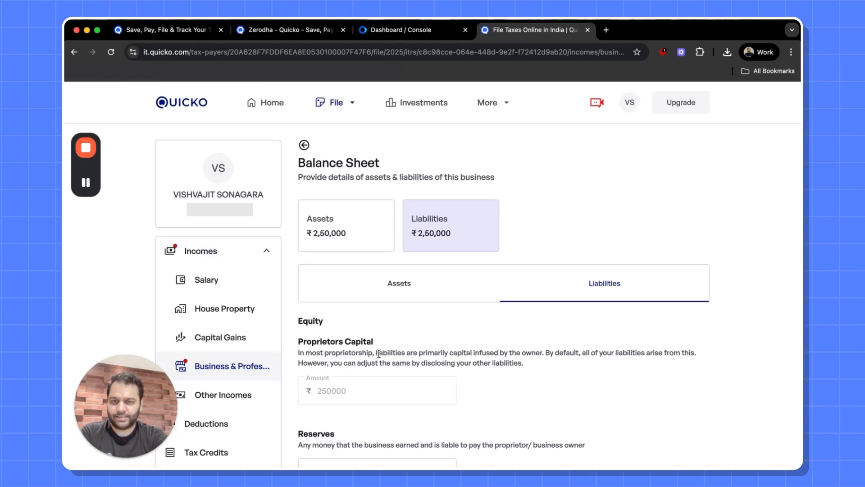
pyautogui.click(304, 146)
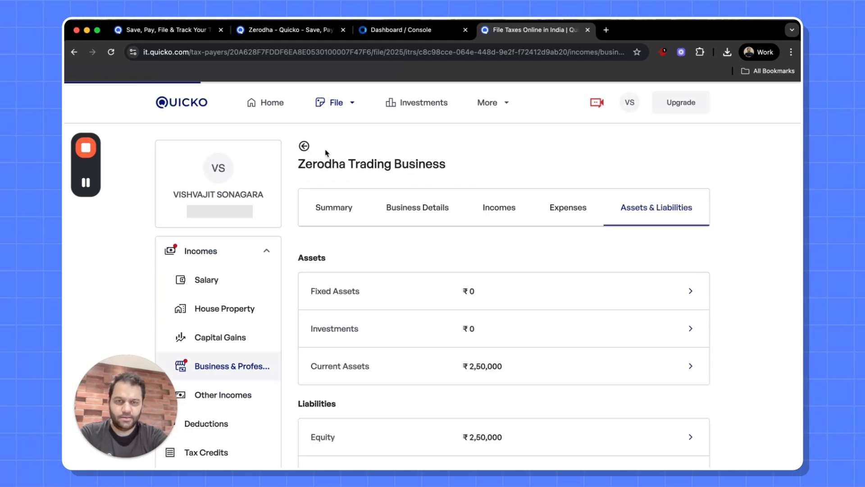
pyautogui.scroll(-1, 481, 300)
# Revisit Capital Gains and Business & Profession, then view Other Incomes: ₹1,04,365 interest, ₹512 dividends
pyautogui.click(304, 133)
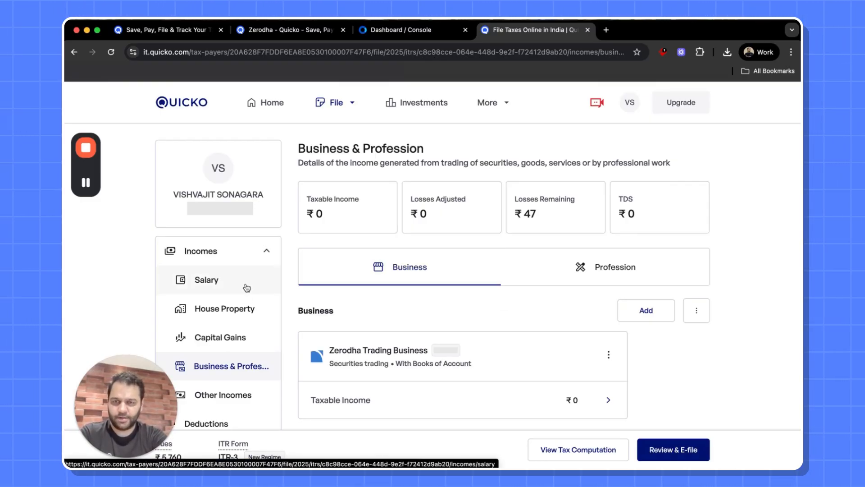
pyautogui.click(243, 338)
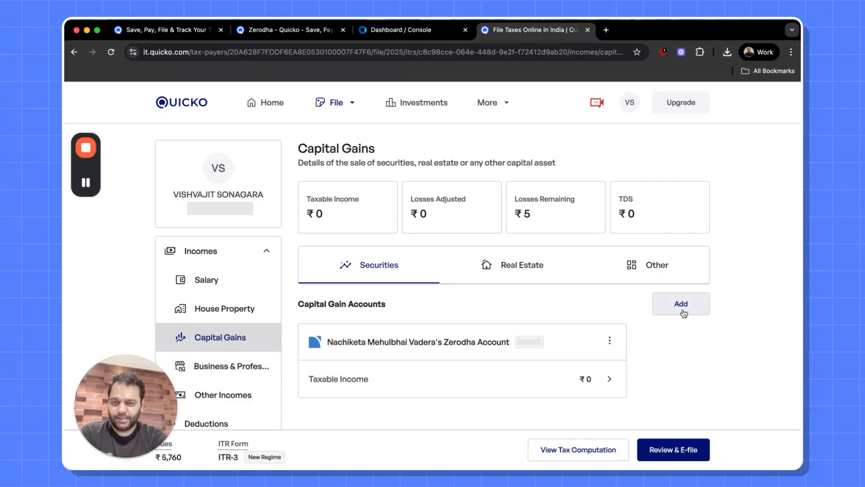
pyautogui.click(253, 367)
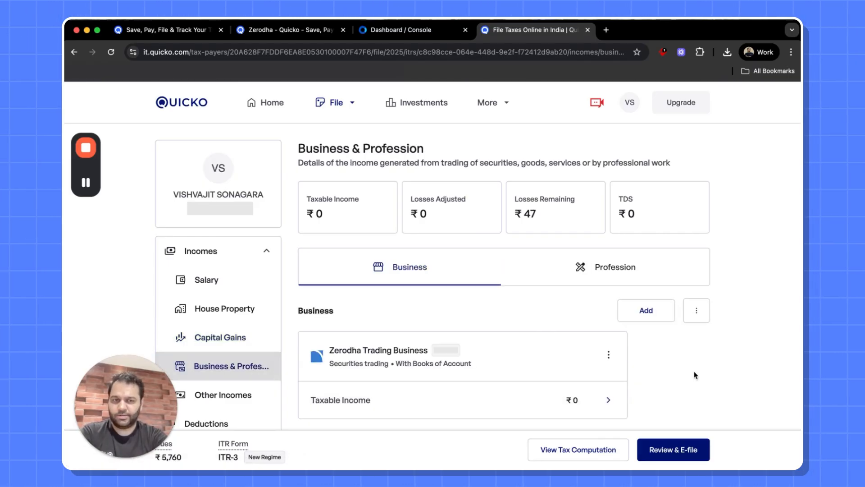
pyautogui.scroll(-3, 694, 375)
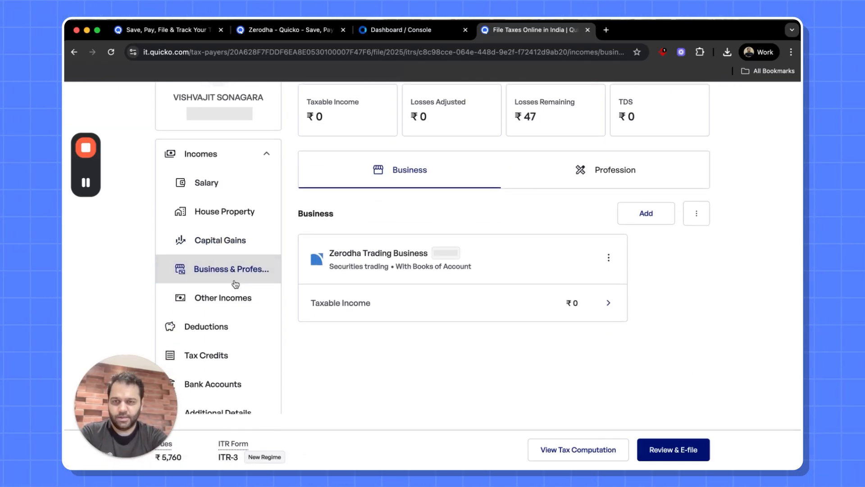
pyautogui.click(235, 303)
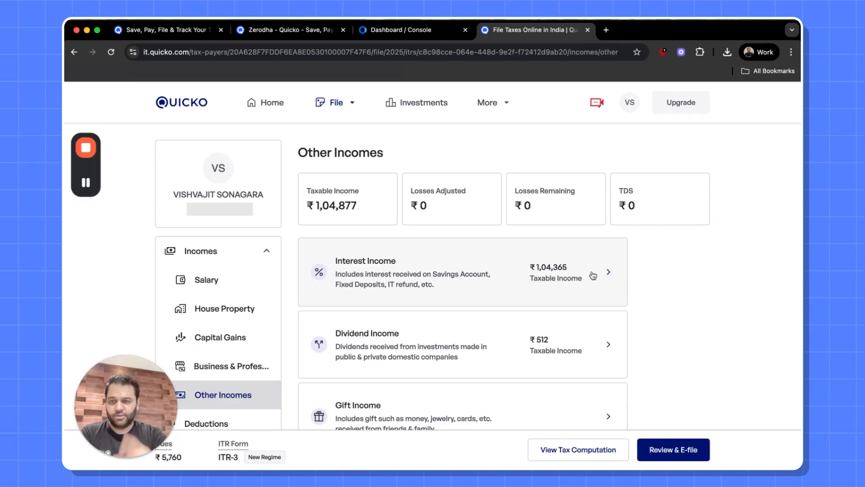
# Collapse the Incomes list in the sidebar and go to Deductions showing ₹27,480 deductible
pyautogui.click(259, 251)
pyautogui.scroll(-1, 264, 308)
pyautogui.click(218, 279)
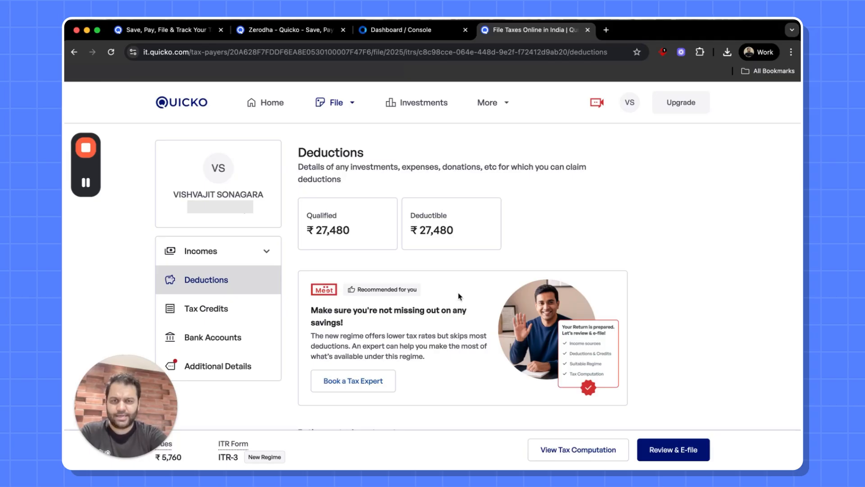
pyautogui.scroll(-3, 459, 296)
pyautogui.scroll(-10, 460, 296)
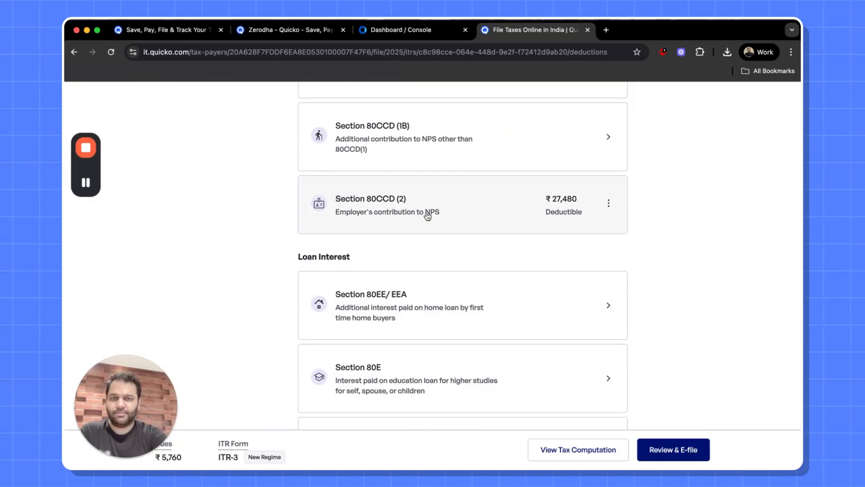
pyautogui.scroll(15, 518, 215)
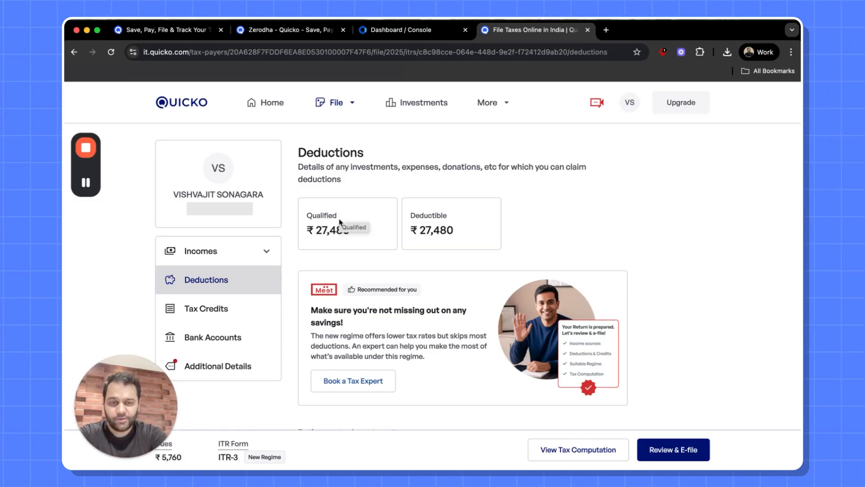
# Show the tax computation with ₹11,35,708 gross total income and ₹5,760 tax dues
pyautogui.click(581, 450)
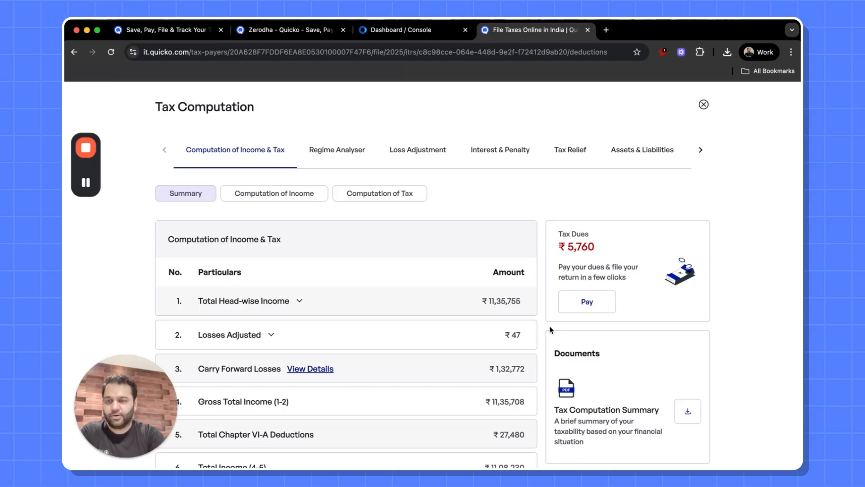
# Review the Regime Analyser table: New Regime ₹69,291 versus Old ₹1,65,057, saving ₹95,766
pyautogui.click(340, 154)
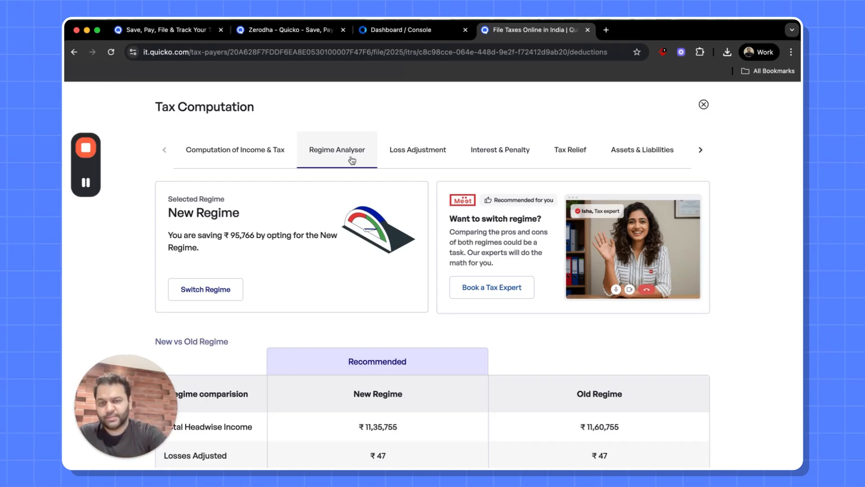
pyautogui.scroll(-5, 406, 298)
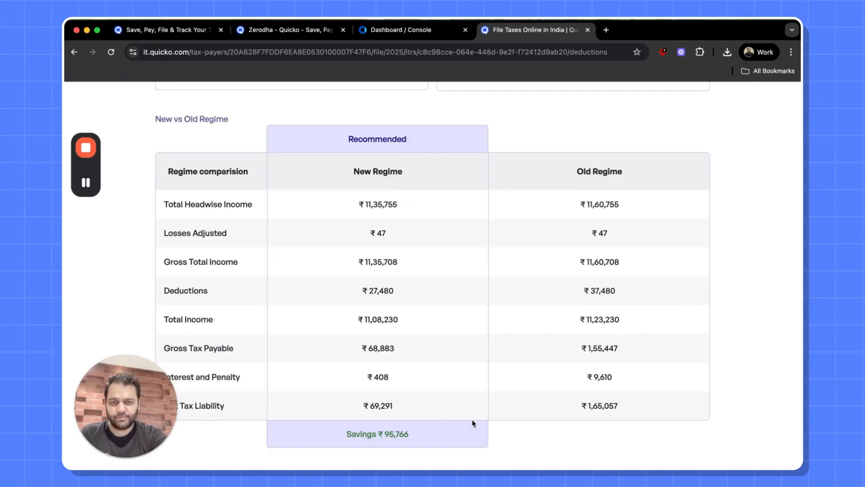
pyautogui.doubleClick(398, 432)
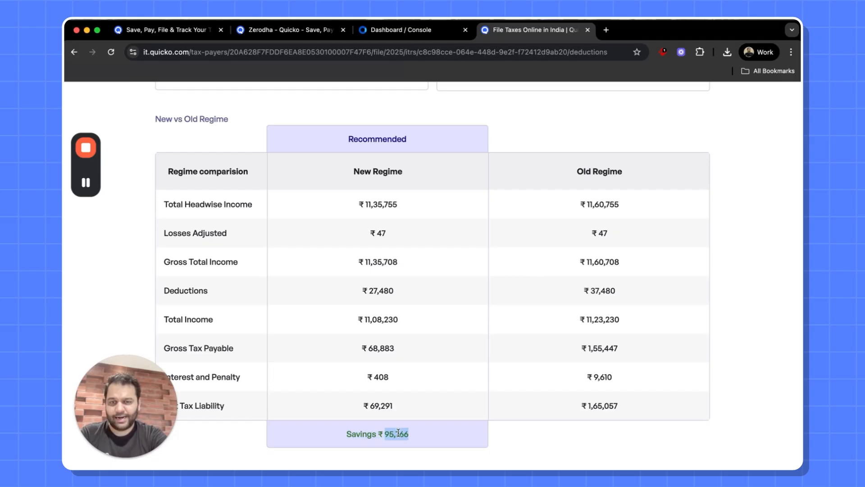
pyautogui.click(427, 437)
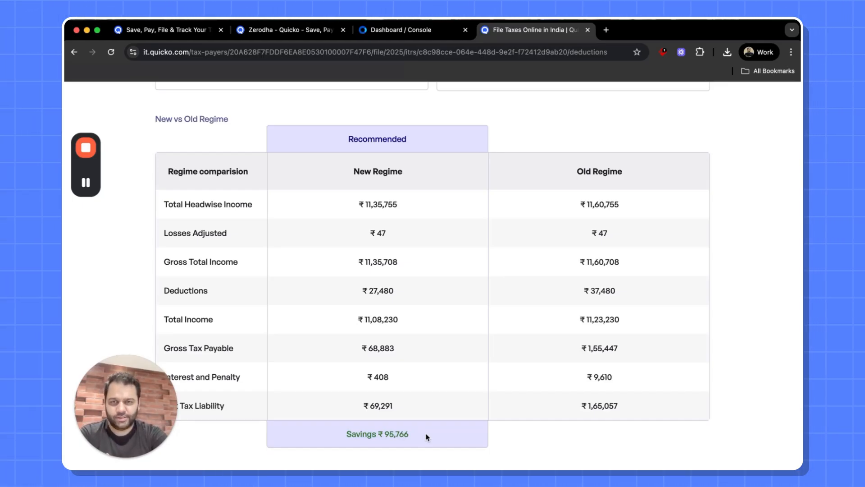
pyautogui.scroll(3, 426, 437)
pyautogui.scroll(3, 464, 322)
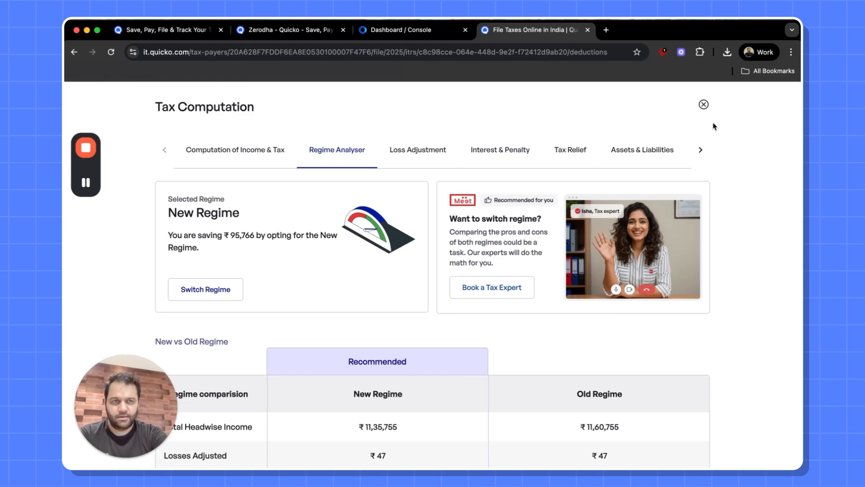
# Close the tax computation summary and go to the Tax Credits section
pyautogui.click(704, 104)
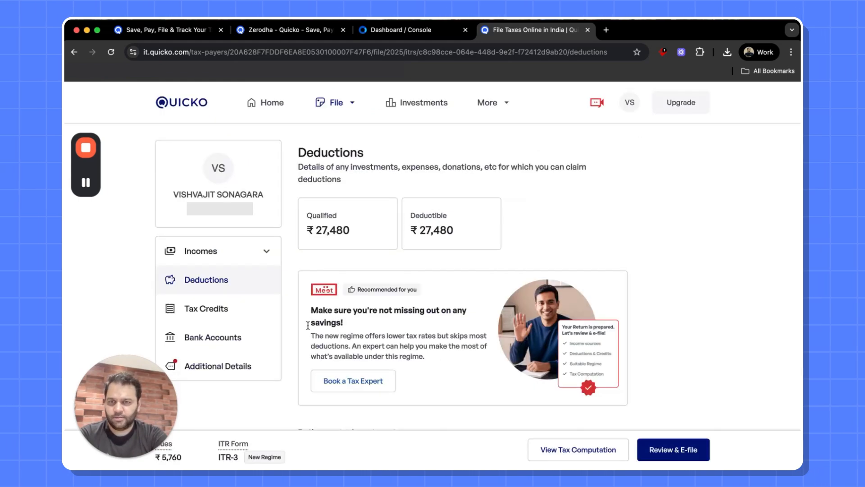
pyautogui.click(213, 311)
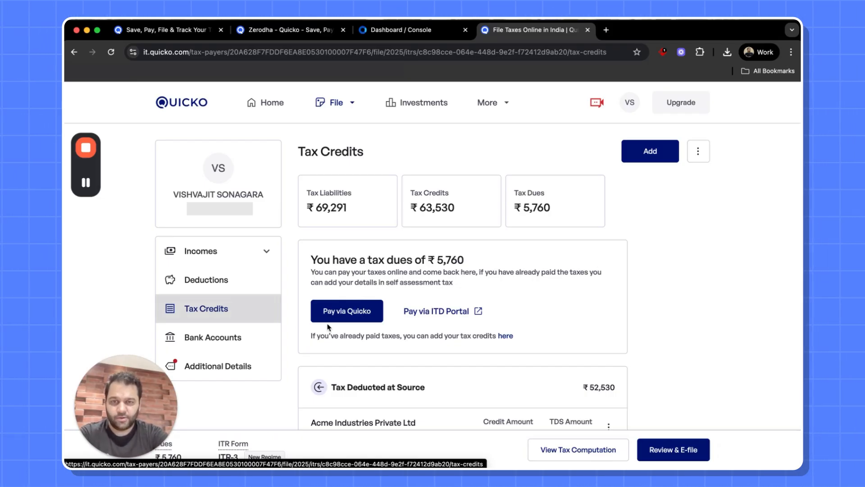
# Pay the ₹5,760 dues via Quicko as Self Assessment Tax for AY 2025-26
pyautogui.click(363, 315)
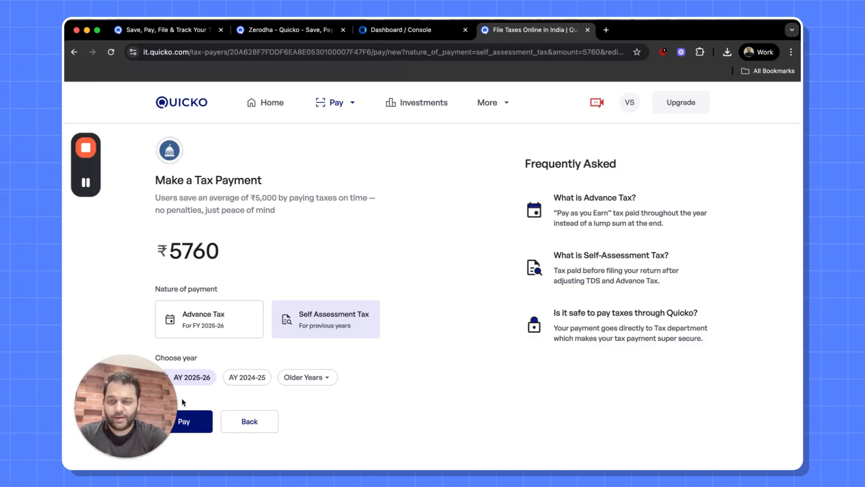
pyautogui.click(189, 423)
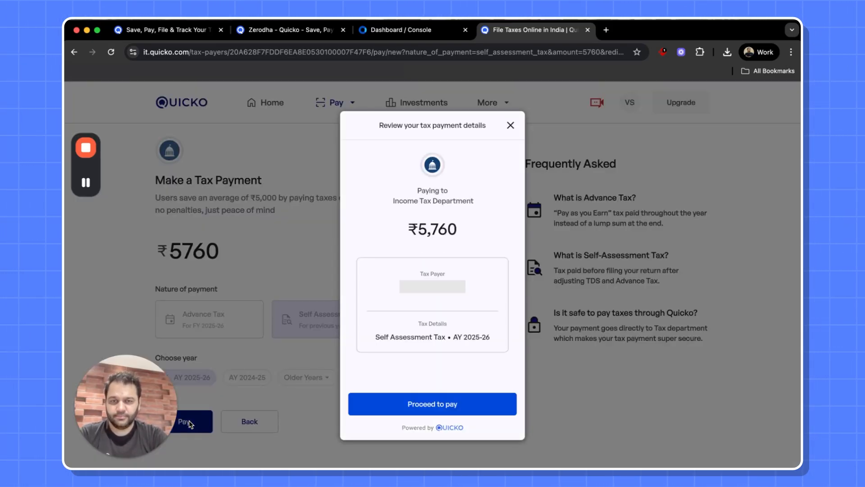
# Verify the mobile number with the OTP and reach the ₹5,760 bank-transfer checkout with ₹0 fees
pyautogui.click(476, 414)
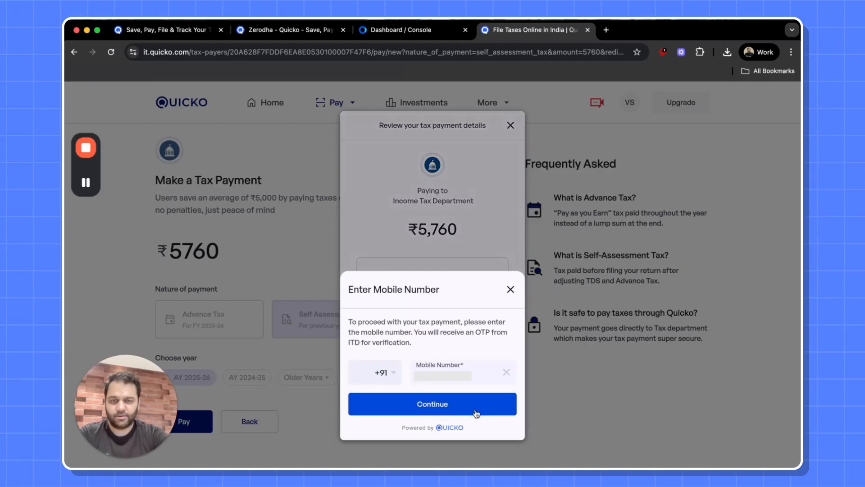
pyautogui.click(464, 407)
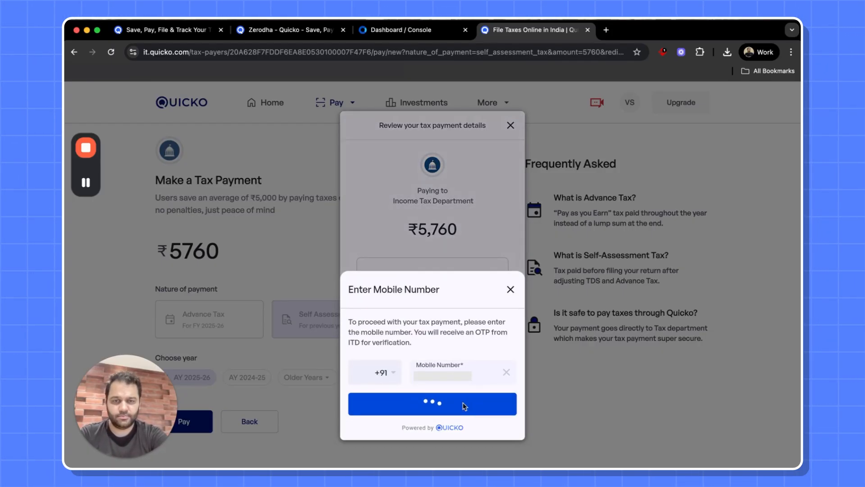
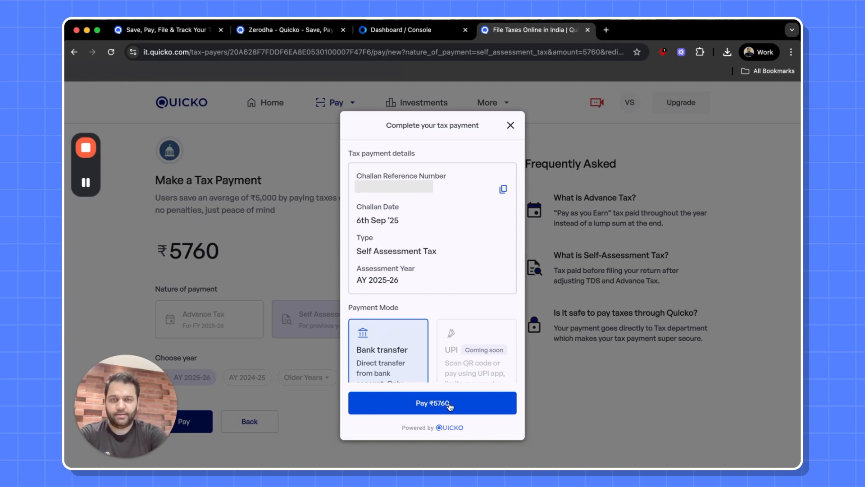
pyautogui.scroll(-3, 425, 295)
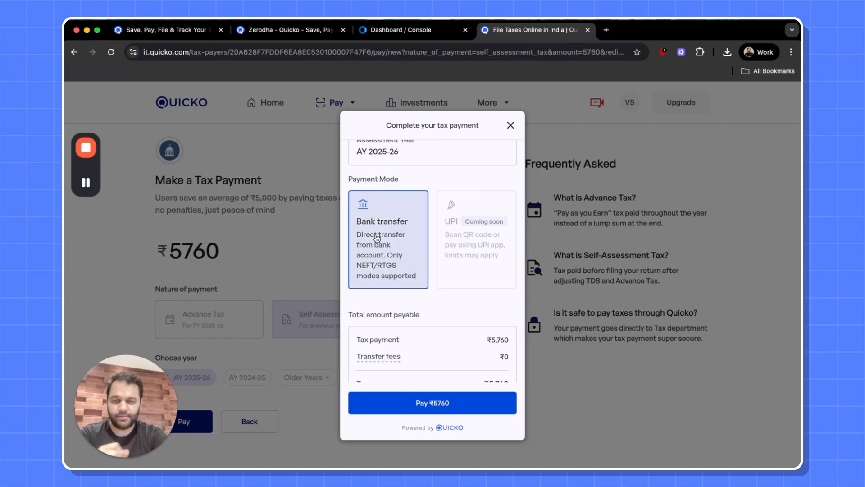
# Declare the ₹5,760 bank transfer as paid and confirm, bringing tax dues to ₹0
pyautogui.click(444, 407)
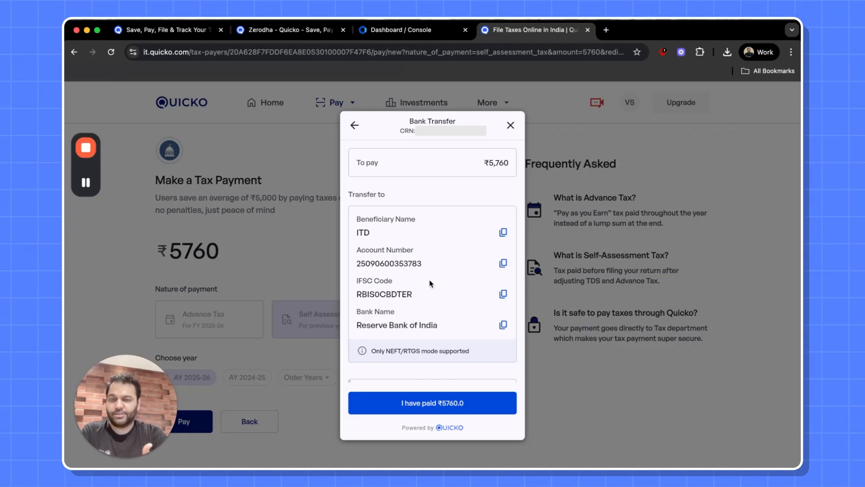
pyautogui.click(469, 406)
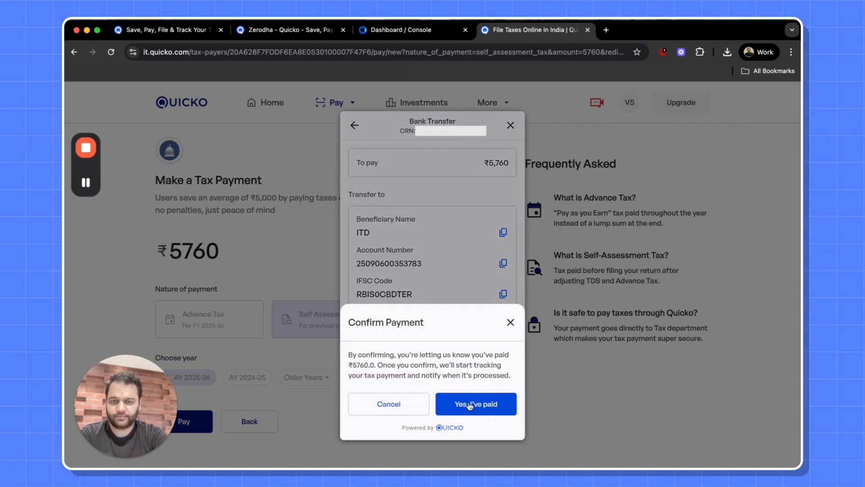
pyautogui.click(469, 405)
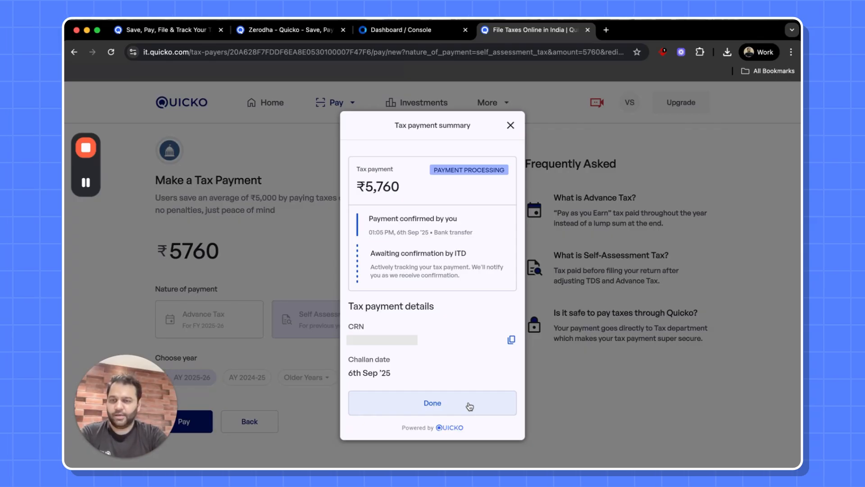
pyautogui.click(470, 407)
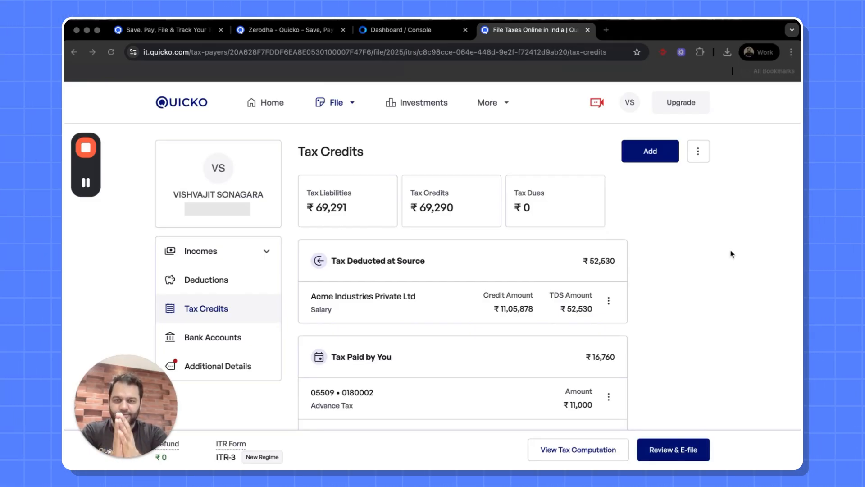
# Check that Tax Paid by You lists the ₹5,760 payment, then start Review & E-file
pyautogui.scroll(-3, 731, 251)
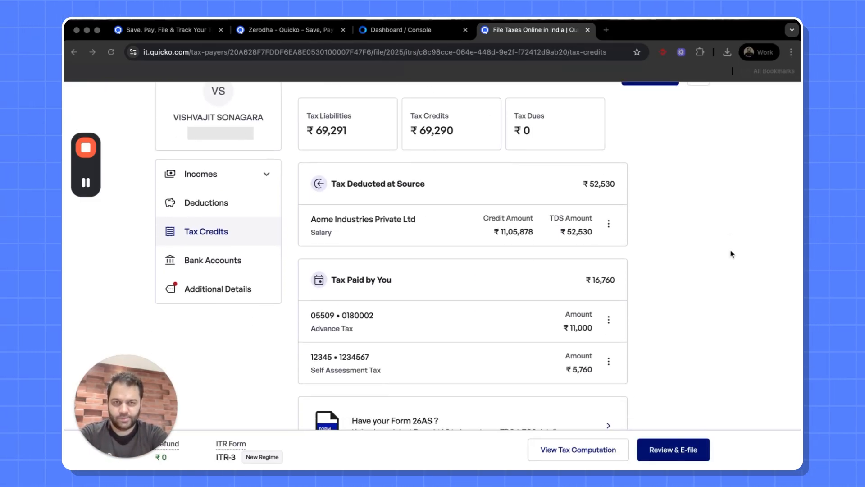
pyautogui.scroll(3, 730, 251)
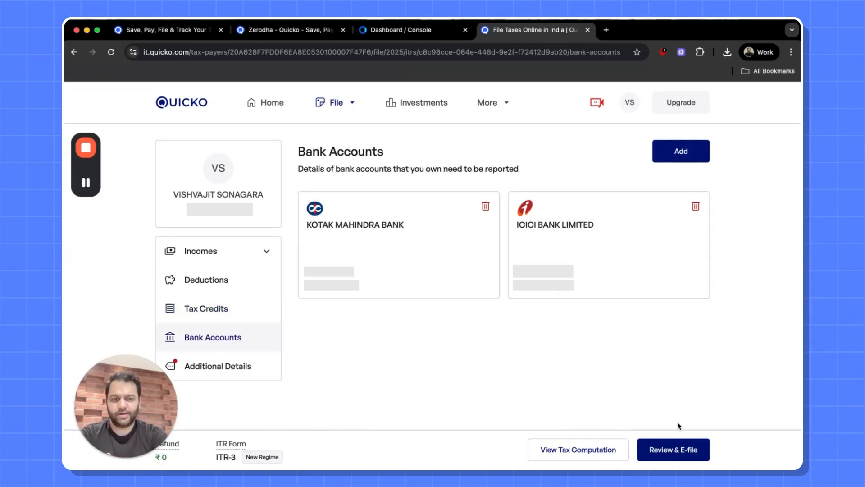
pyautogui.click(676, 450)
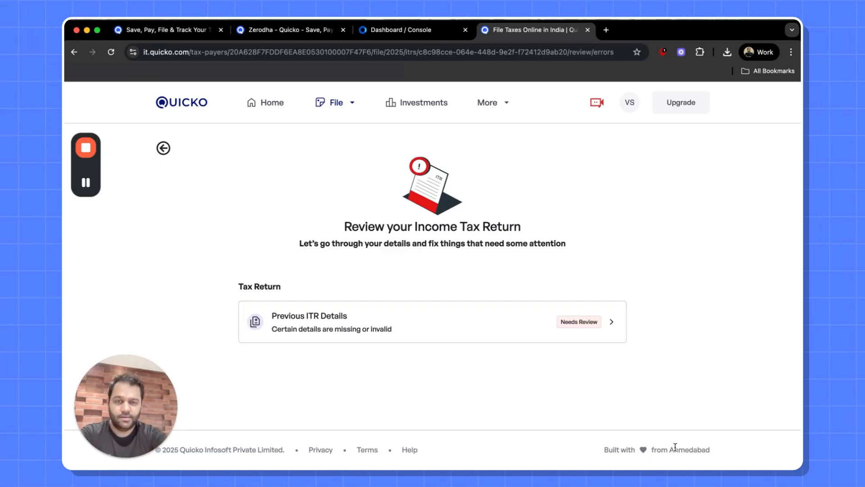
# Open the flagged Previous ITR Details item to fill in last year's return
pyautogui.click(534, 338)
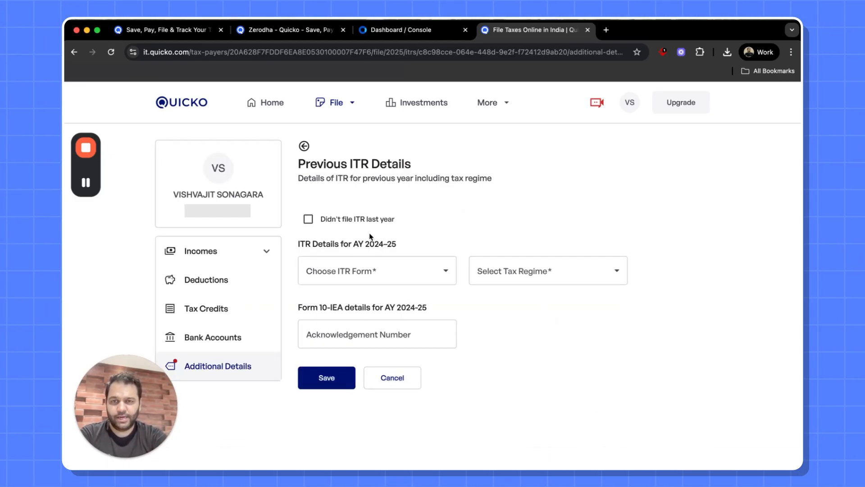
# Save last year's form as ITR 3 with New regime, re-run the review, and return to Additional Details
pyautogui.click(373, 269)
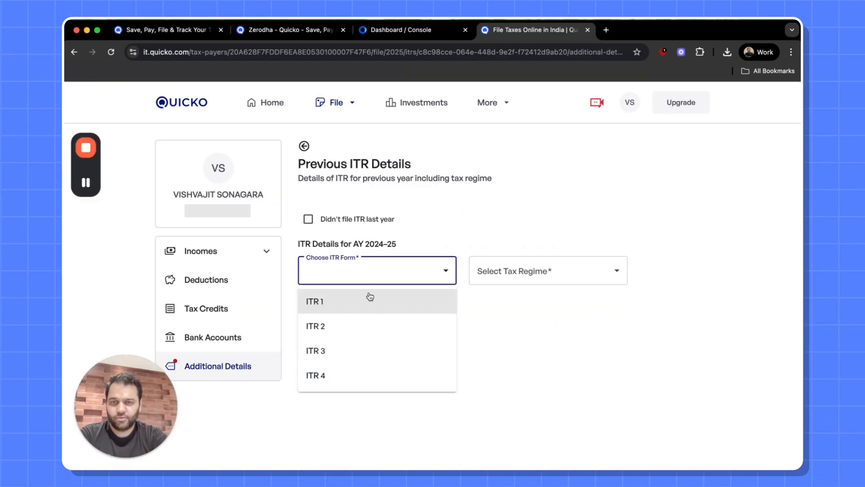
pyautogui.click(358, 350)
pyautogui.click(526, 270)
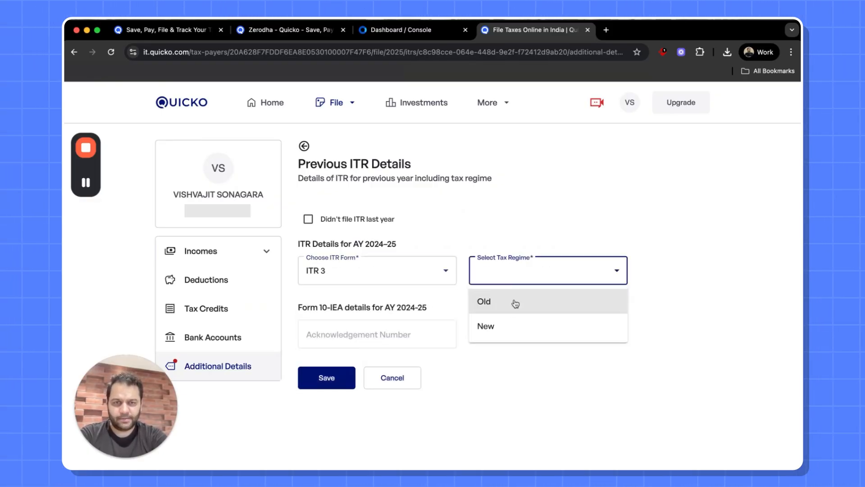
pyautogui.click(500, 328)
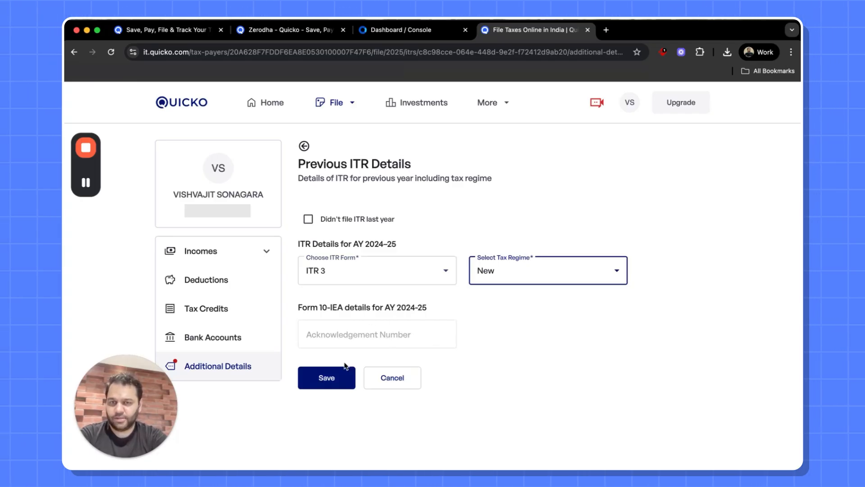
pyautogui.click(329, 379)
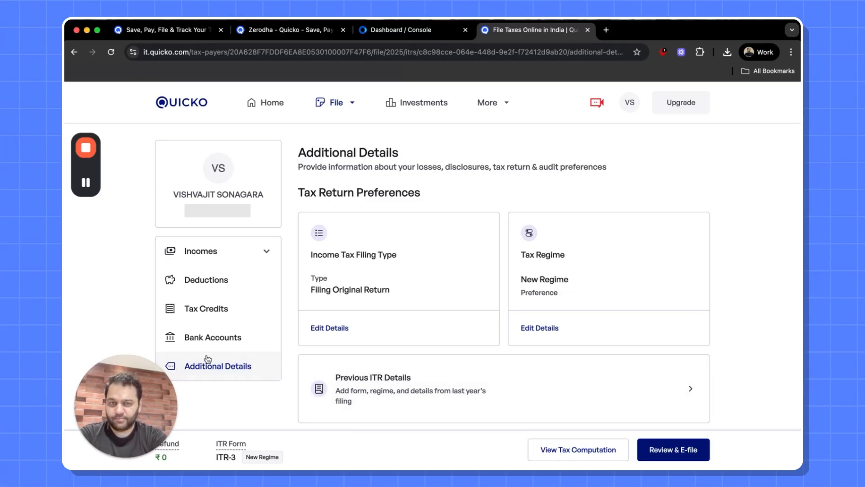
pyautogui.click(688, 451)
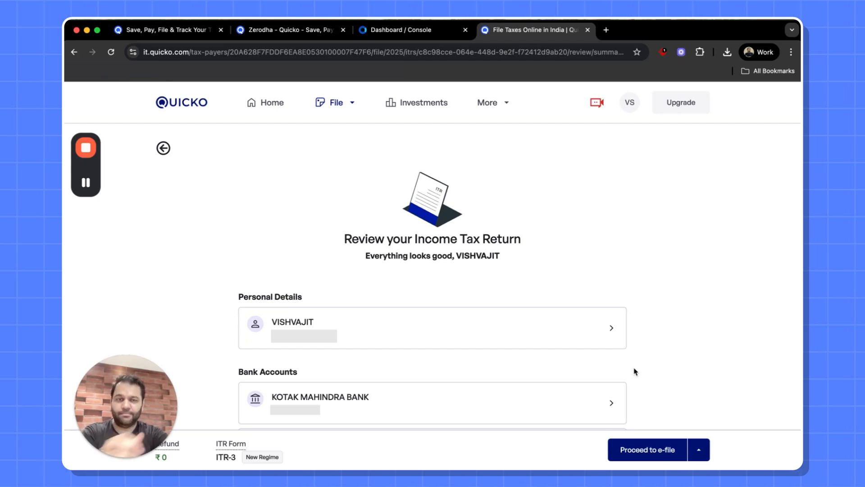
pyautogui.click(163, 148)
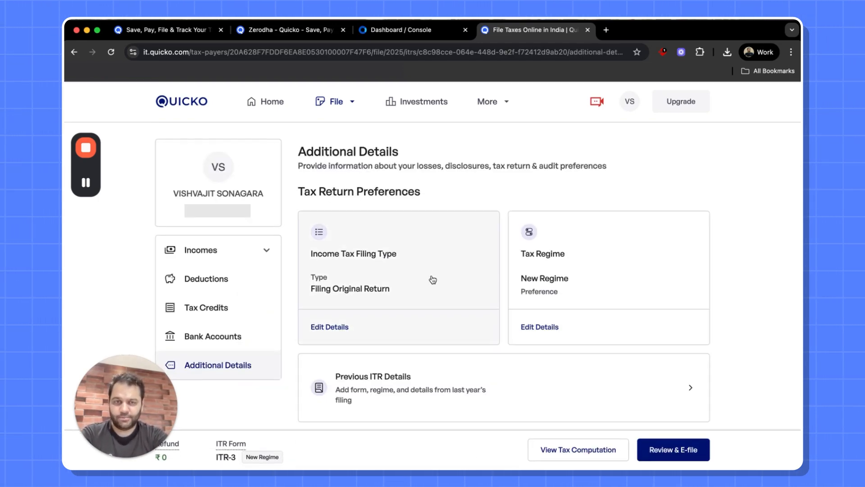
# Change the Regime Preference to Old Regime, save it, and re-run Review & E-file
pyautogui.click(558, 273)
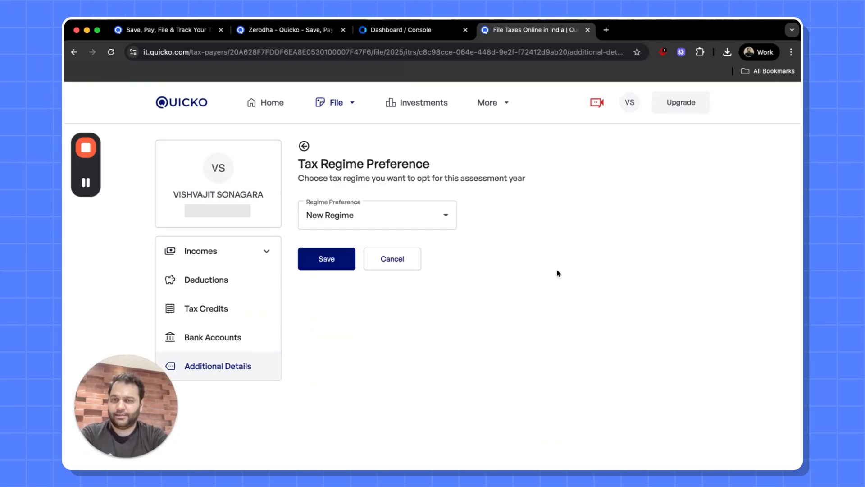
pyautogui.click(364, 216)
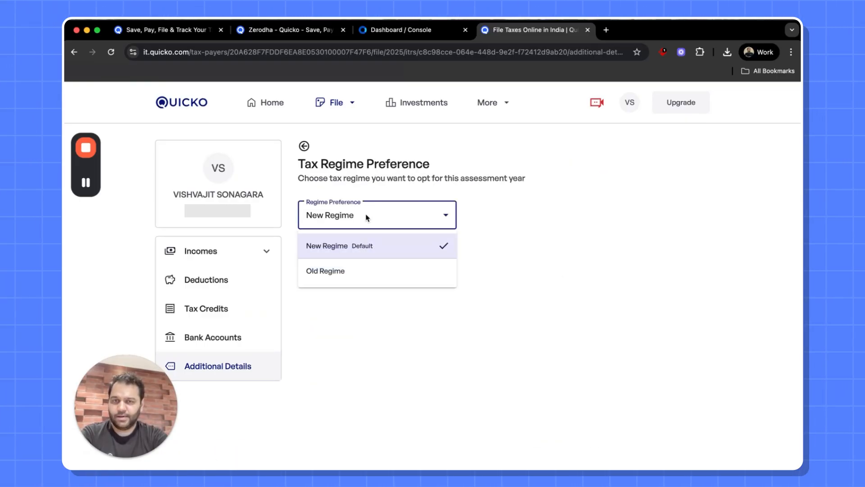
pyautogui.click(334, 273)
pyautogui.click(331, 260)
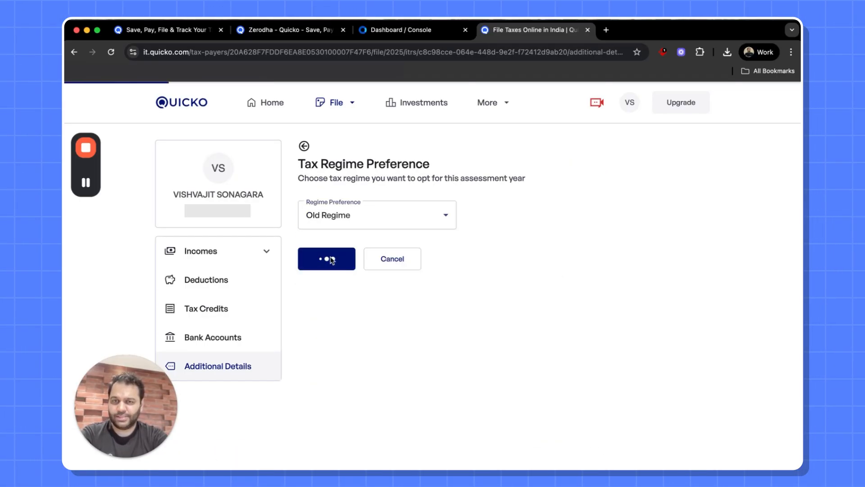
pyautogui.click(674, 453)
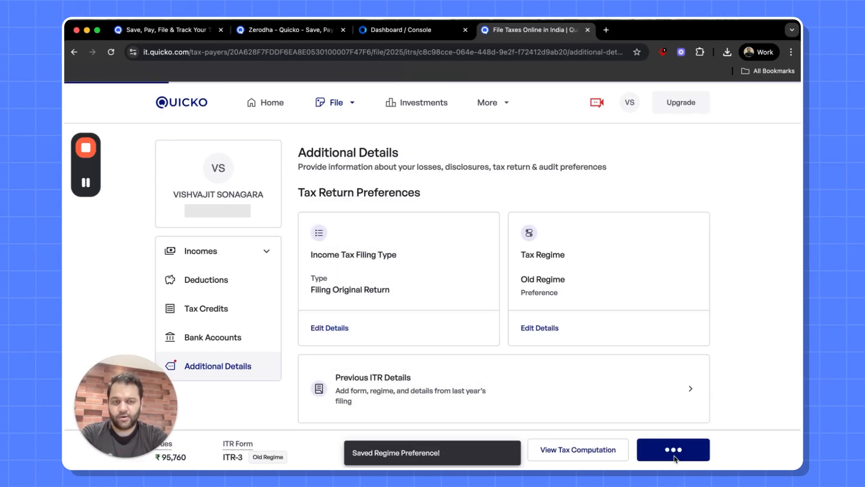
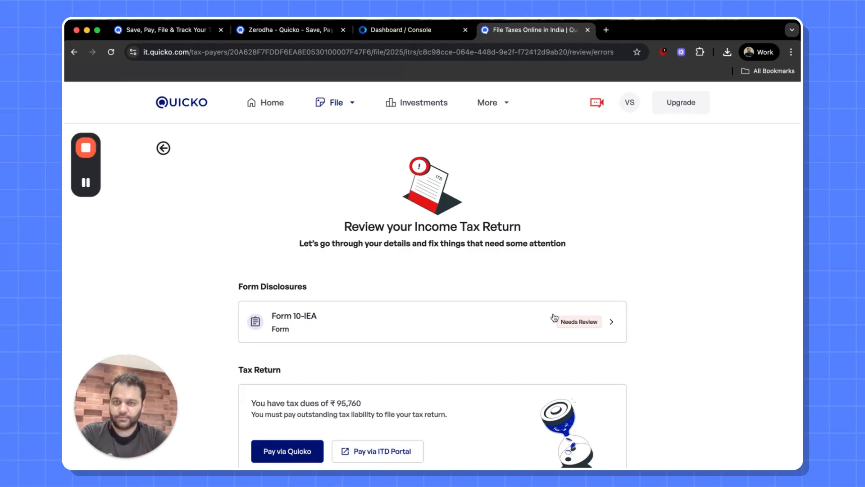
# Switch the Tax Regime preference from Old to New Regime, save it, and re-run Review & E-file
pyautogui.click(163, 149)
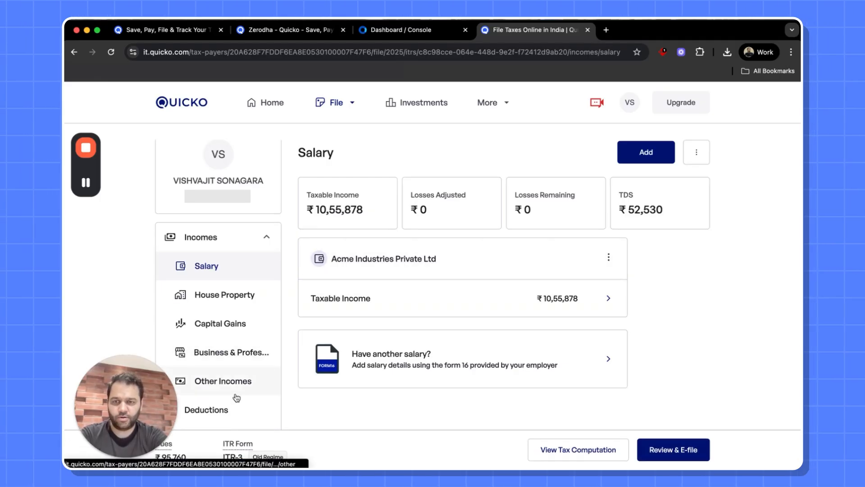
pyautogui.scroll(-3, 235, 401)
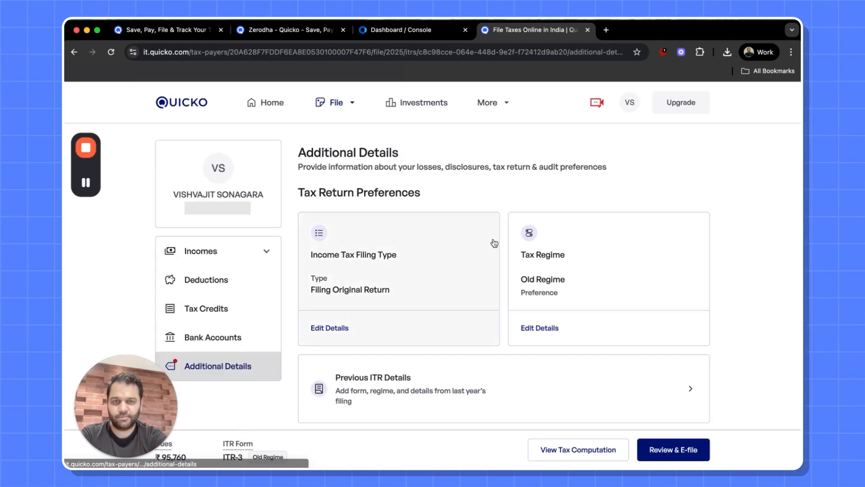
pyautogui.click(583, 261)
pyautogui.click(361, 223)
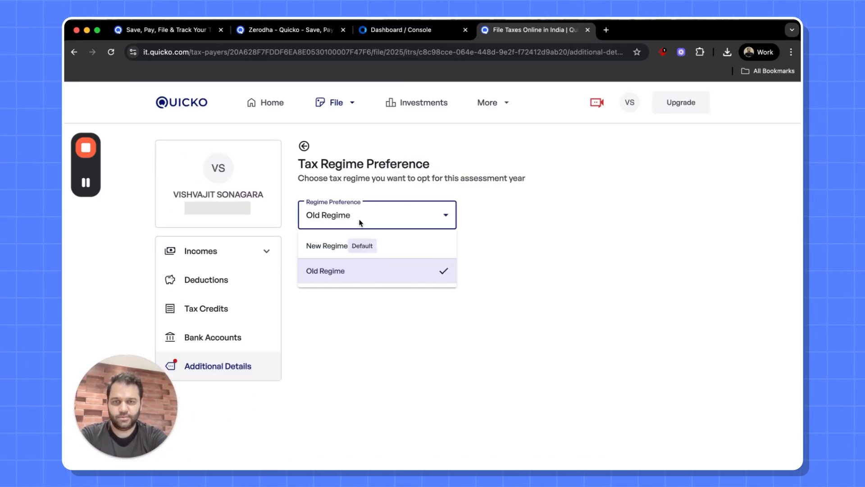
pyautogui.click(326, 246)
pyautogui.click(325, 260)
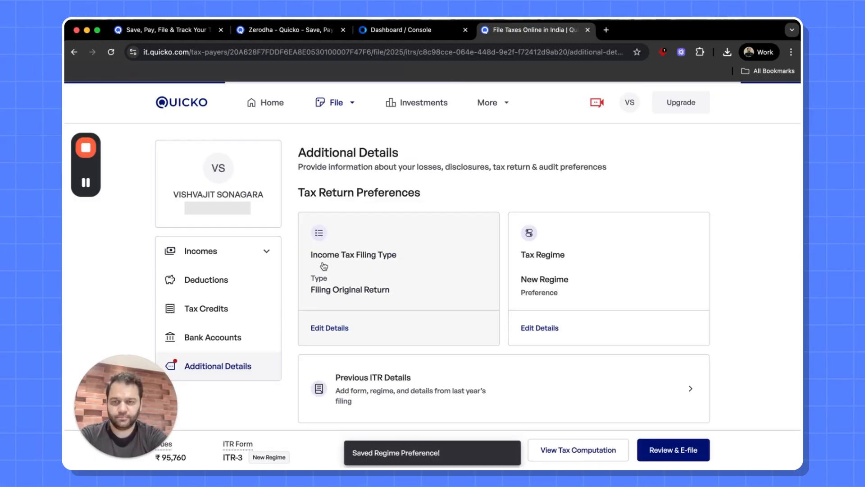
pyautogui.click(678, 450)
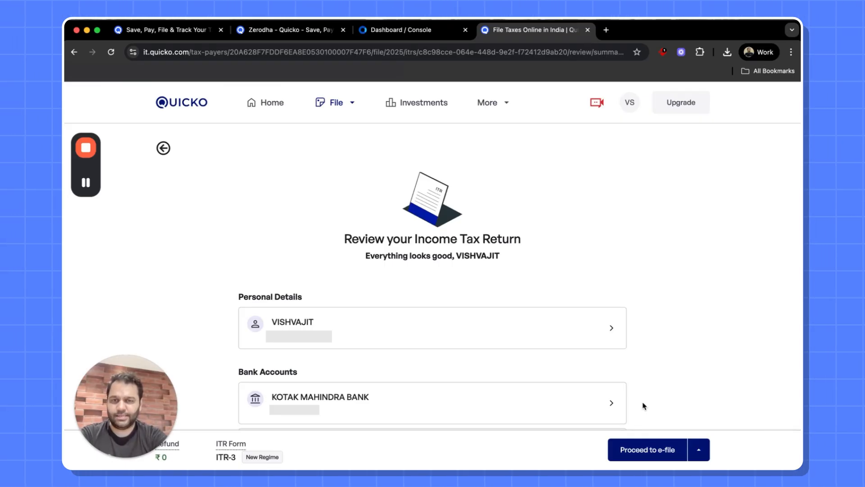
# Look over the ITR-3 review results and proceed to the e-file page
pyautogui.scroll(-10, 644, 405)
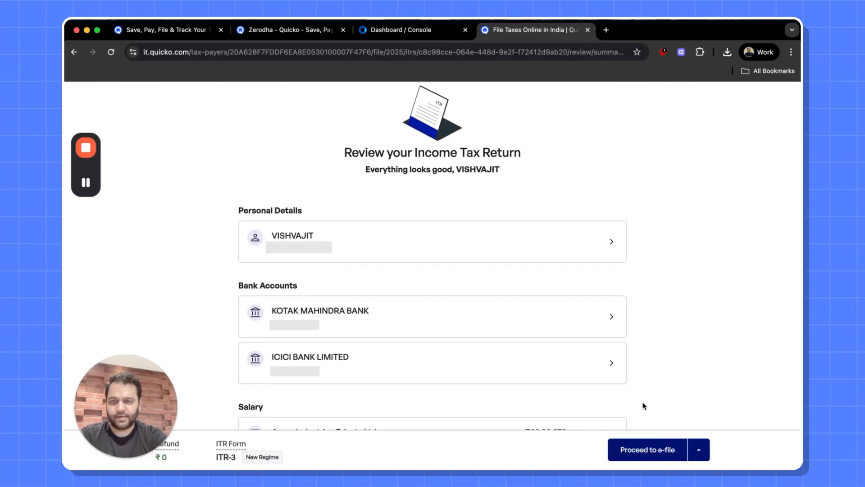
pyautogui.scroll(-6, 644, 405)
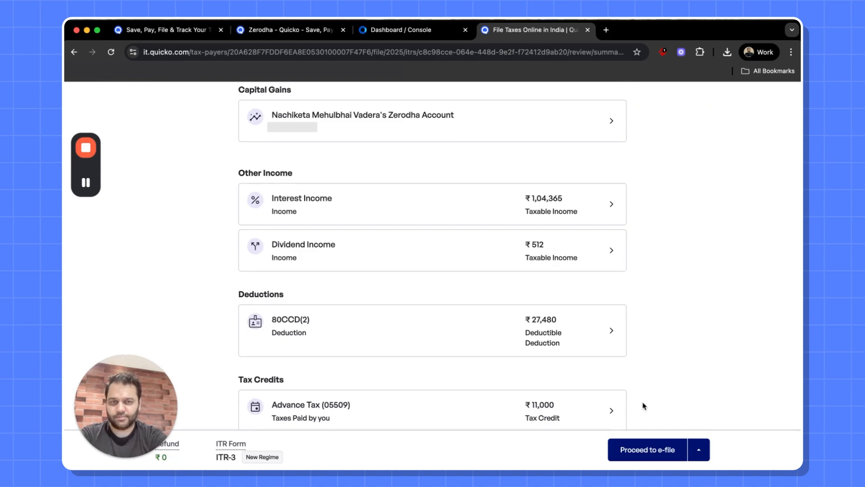
pyautogui.scroll(7, 644, 406)
pyautogui.scroll(6, 643, 406)
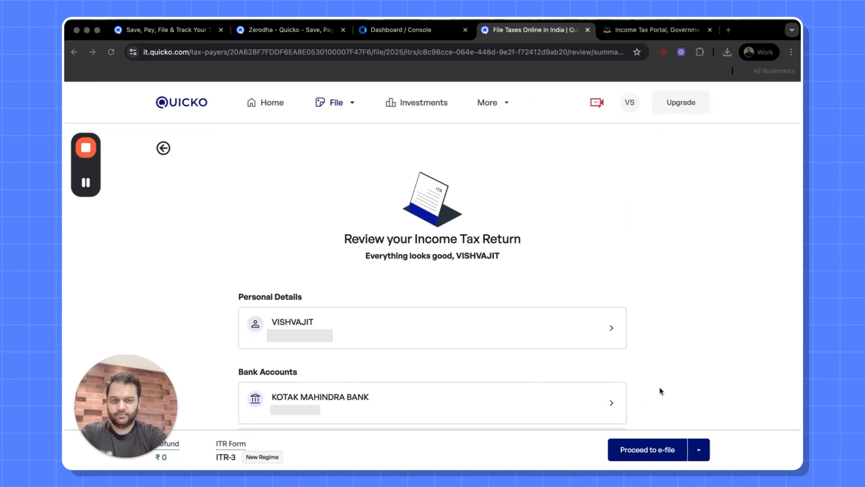
pyautogui.click(647, 451)
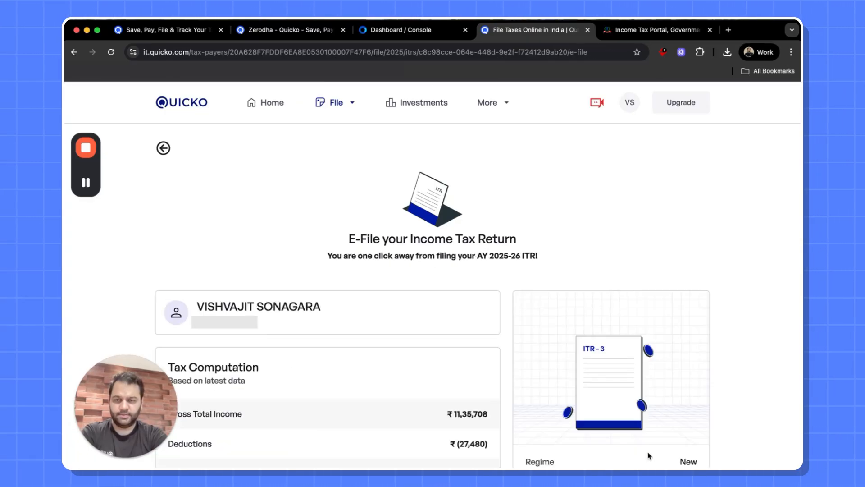
# Download the Tax Computation Summary PDF from the Documents section
pyautogui.scroll(-5, 600, 320)
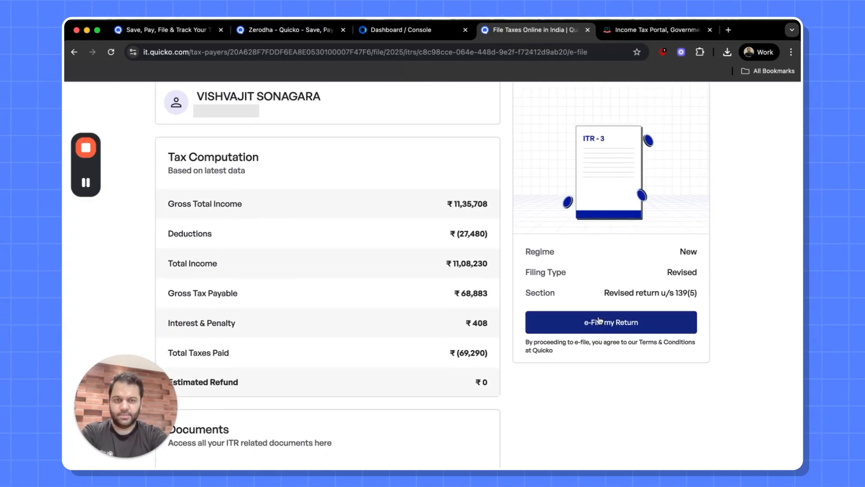
pyautogui.scroll(1, 600, 320)
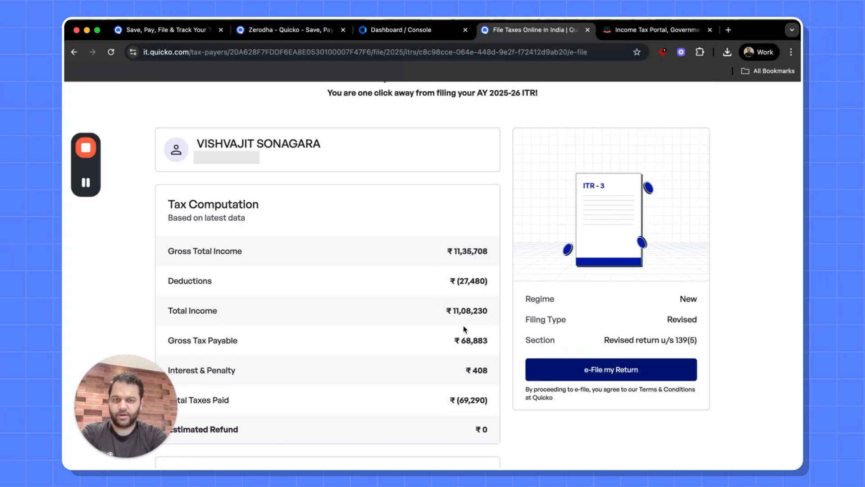
pyautogui.scroll(-2, 456, 331)
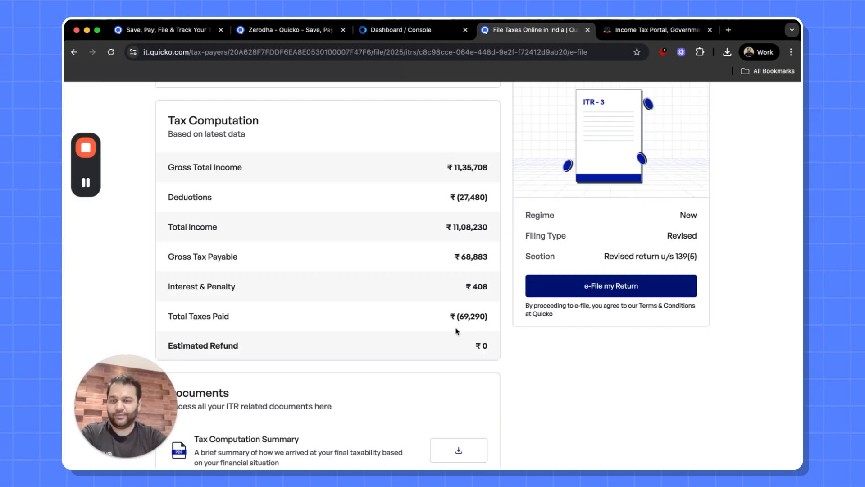
pyautogui.scroll(-5, 455, 331)
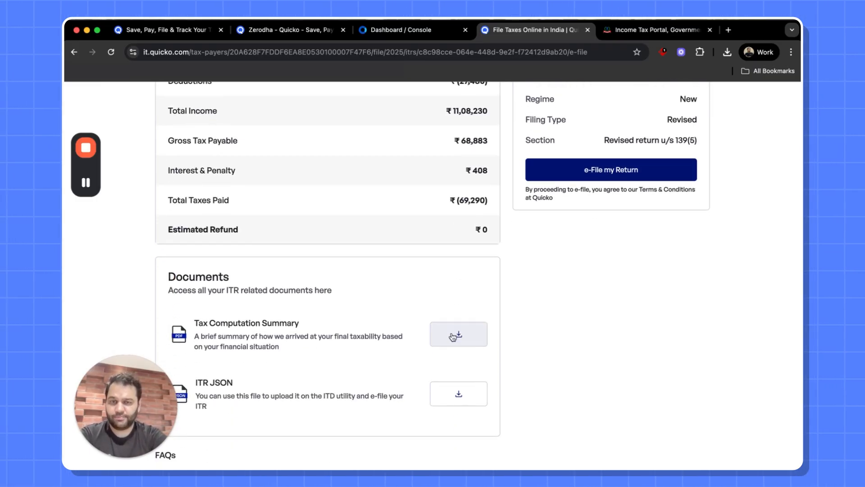
pyautogui.click(454, 336)
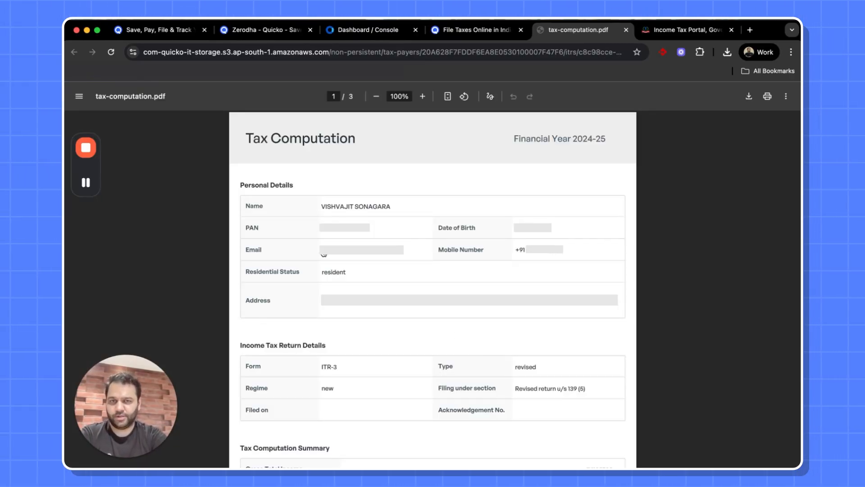
# Confirm the PDF marks the return as revised, with Gross Total Income ₹1135708, Taxes Paid ₹69290, Tax Dues ₹0
pyautogui.scroll(-5, 483, 276)
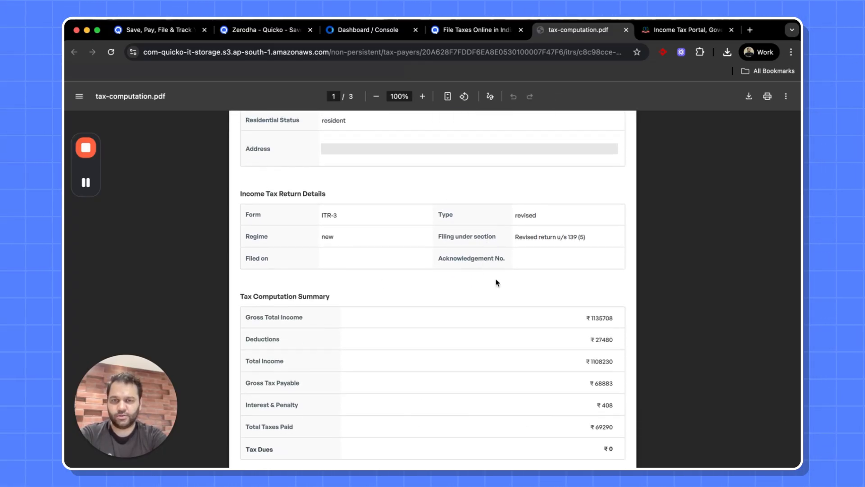
pyautogui.doubleClick(534, 218)
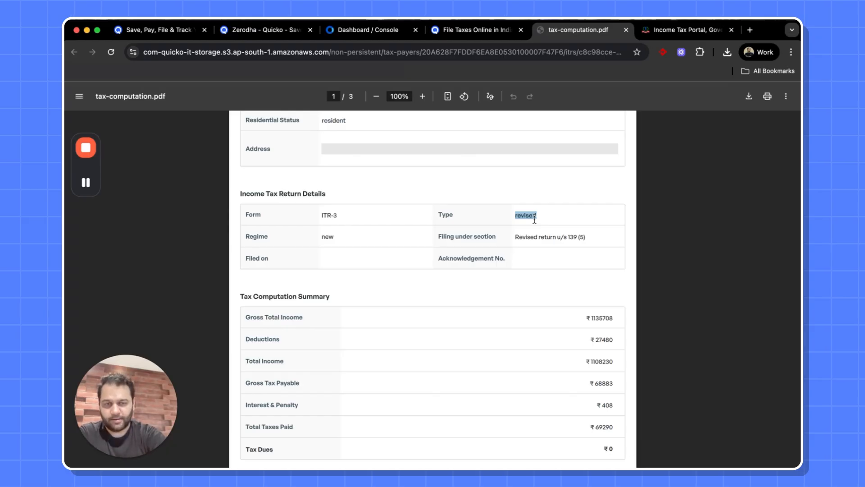
pyautogui.scroll(-3, 535, 220)
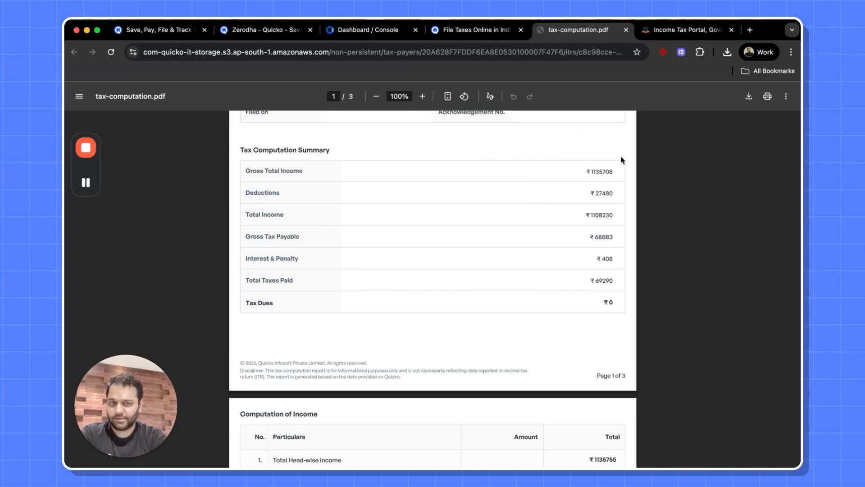
pyautogui.tripleClick(610, 301)
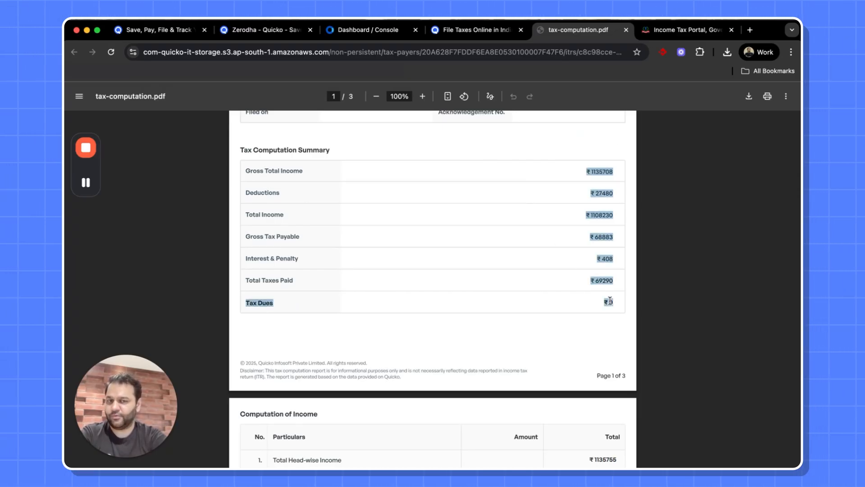
pyautogui.scroll(-3, 609, 301)
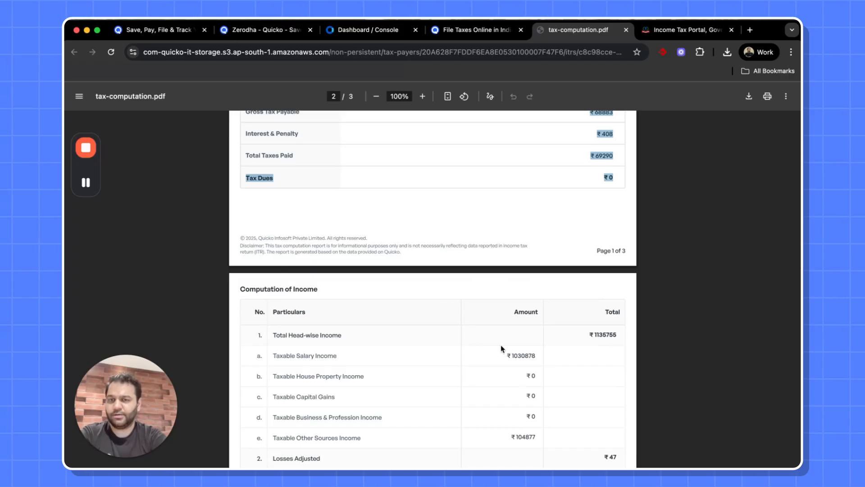
# Scroll to page 2 and highlight the current-year loss adjustment of 47
pyautogui.scroll(-1, 501, 345)
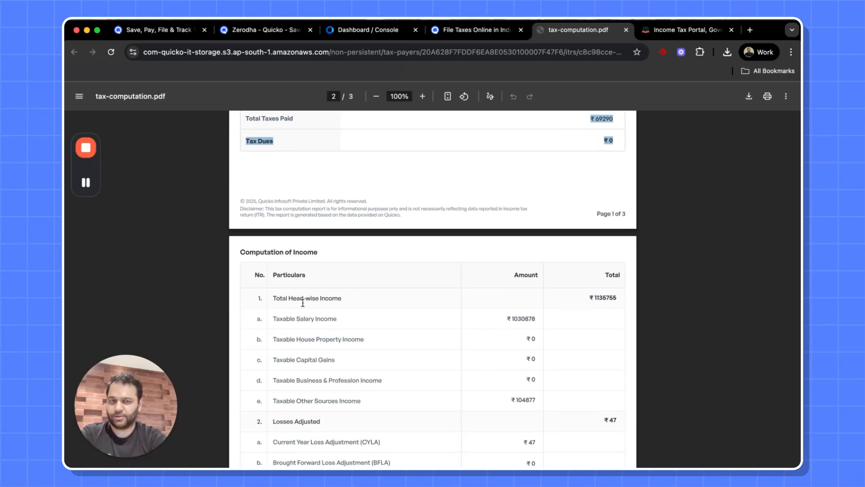
pyautogui.scroll(-2, 383, 321)
pyautogui.scroll(-1, 383, 323)
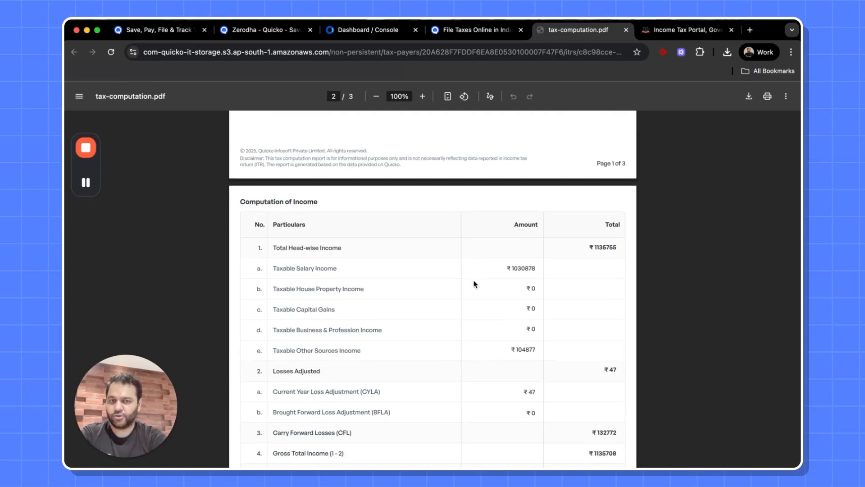
pyautogui.scroll(-9, 515, 284)
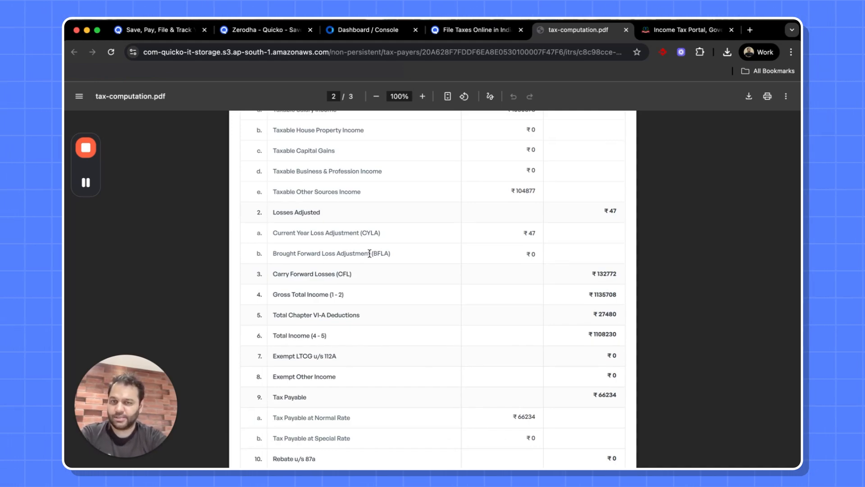
pyautogui.moveTo(533, 233); pyautogui.dragTo(530, 227)
pyautogui.click(530, 226)
pyautogui.doubleClick(530, 226)
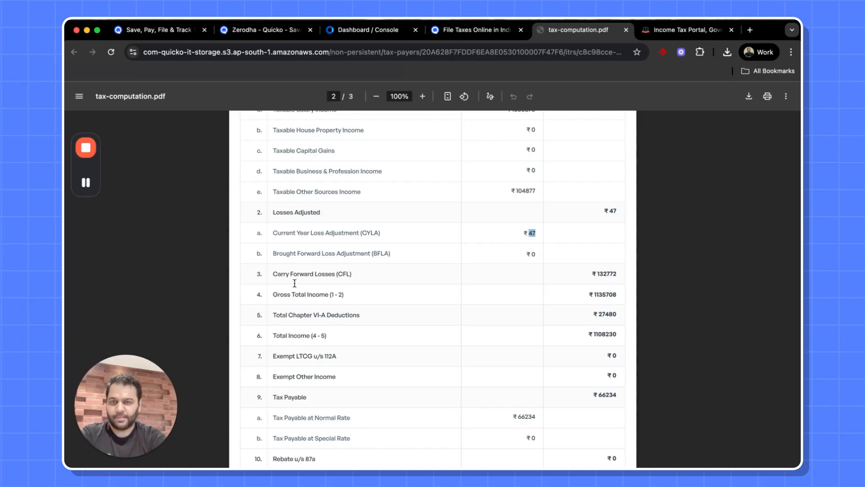
# Highlight carry-forward losses of 132772 and Chapter VI-A deductions of 27480, then continue to page 3
pyautogui.doubleClick(310, 275)
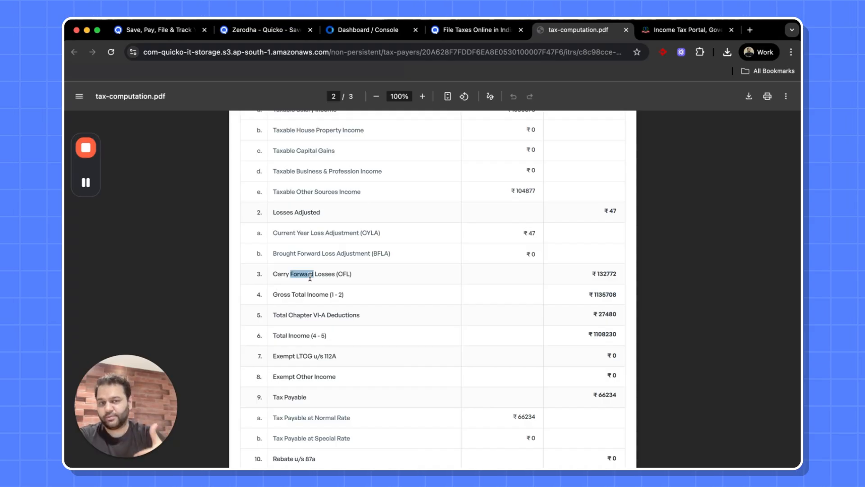
pyautogui.click(310, 277)
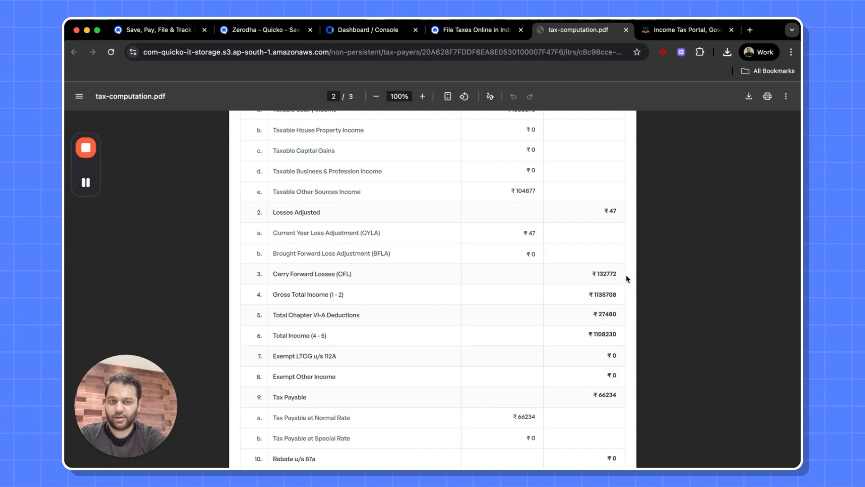
pyautogui.doubleClick(610, 276)
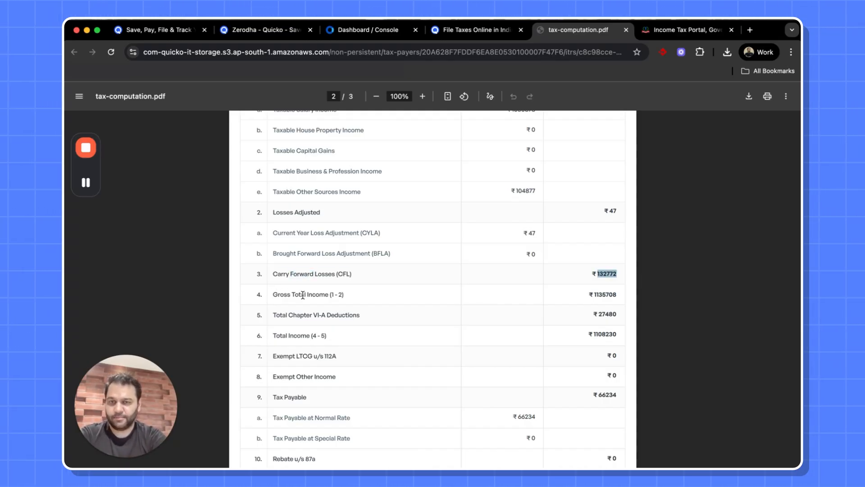
pyautogui.moveTo(292, 295); pyautogui.dragTo(303, 296)
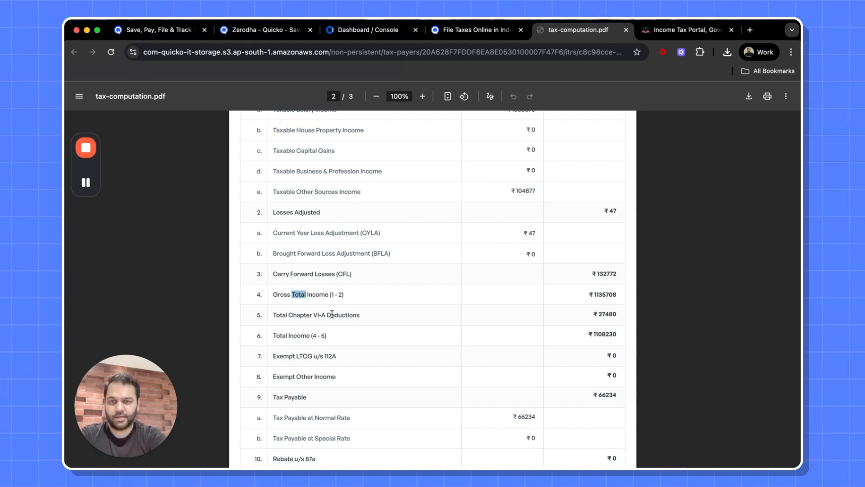
pyautogui.doubleClick(609, 315)
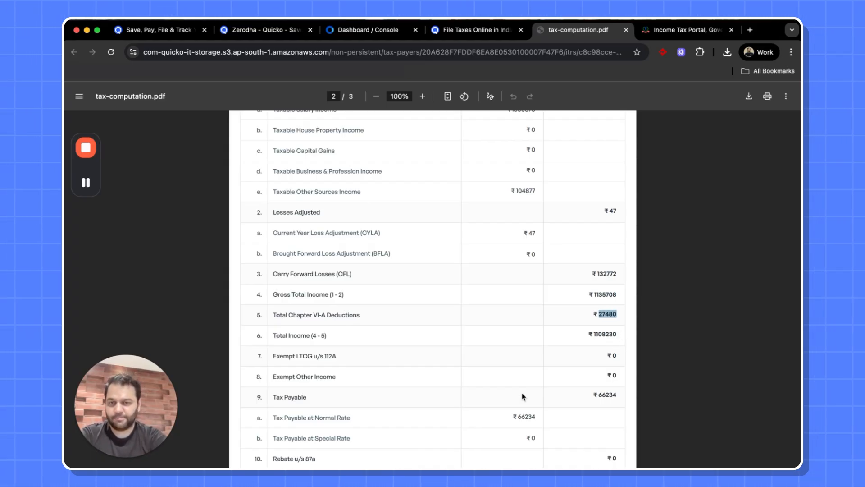
pyautogui.scroll(-1, 591, 391)
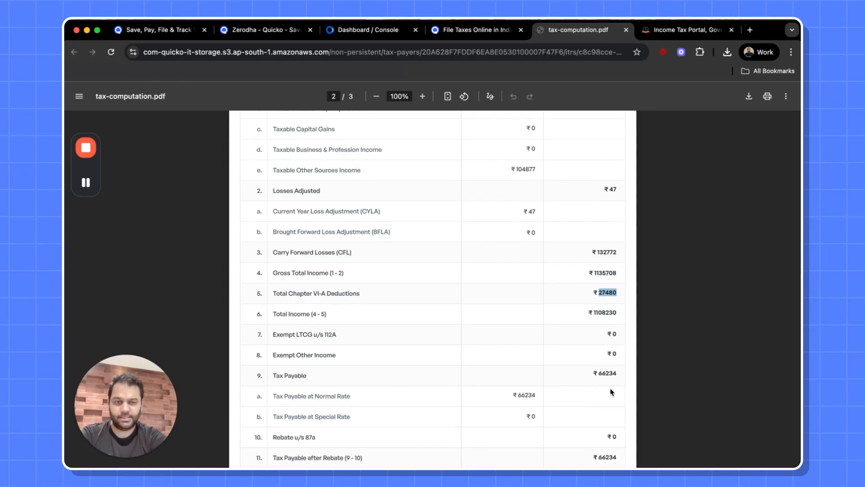
pyautogui.scroll(-3, 611, 391)
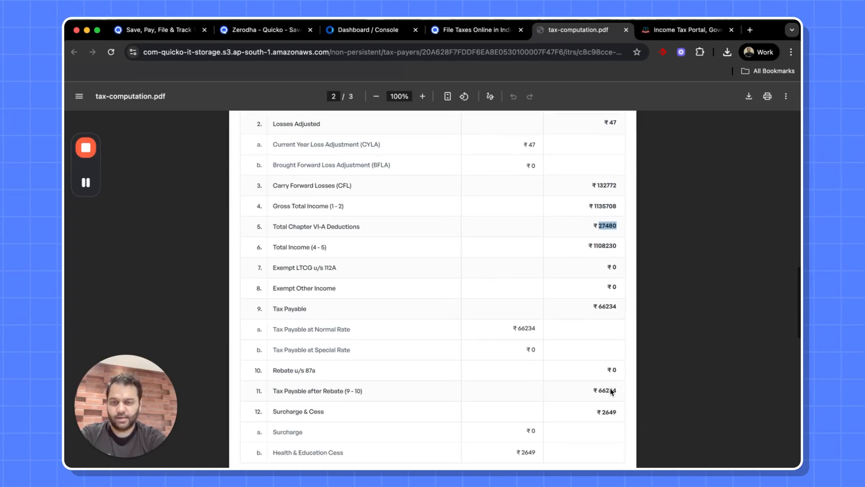
pyautogui.scroll(-2, 612, 391)
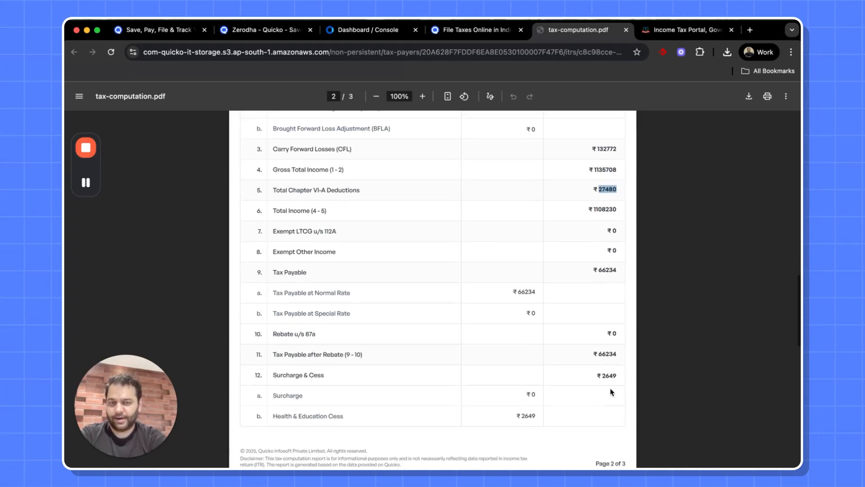
pyautogui.scroll(-2, 612, 392)
pyautogui.scroll(-6, 611, 391)
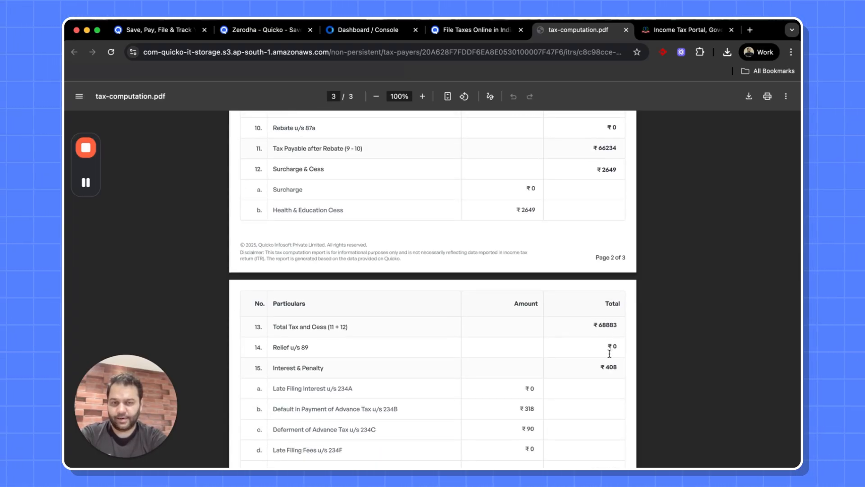
# Check page 3's Total Tax Payable ₹69291 against Taxes Paid ₹69290, then scroll back to page 1
pyautogui.scroll(-6, 609, 354)
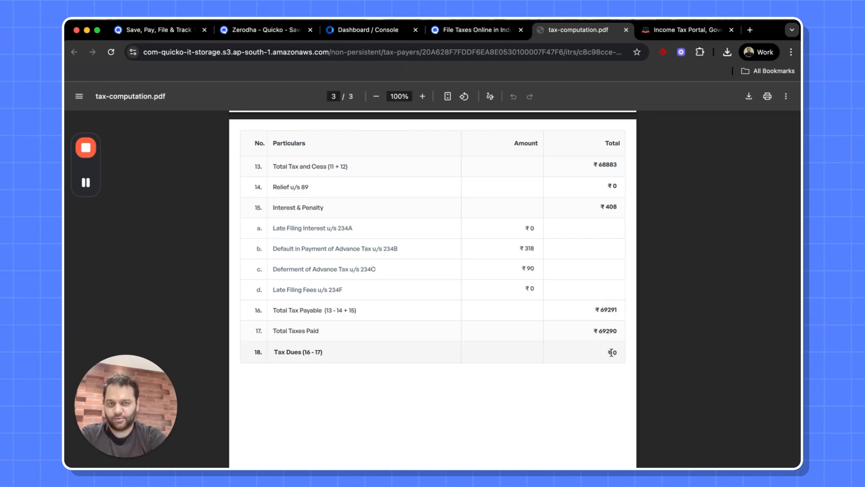
pyautogui.scroll(20, 611, 352)
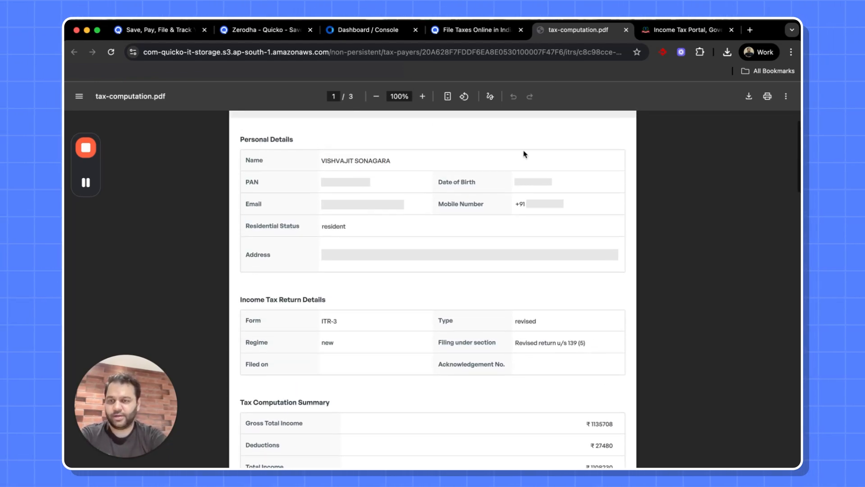
# Return to the Quicko e-file page and submit the revised ITR-3 with 'e-File my Return'
pyautogui.click(482, 32)
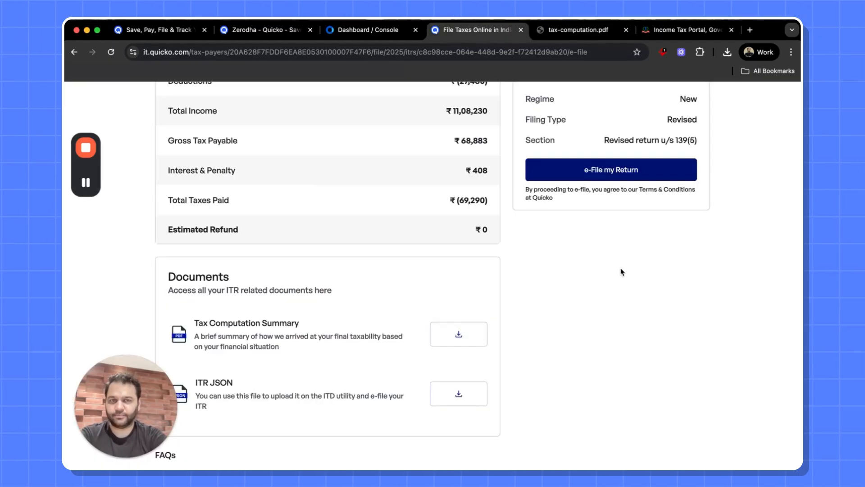
pyautogui.scroll(8, 621, 272)
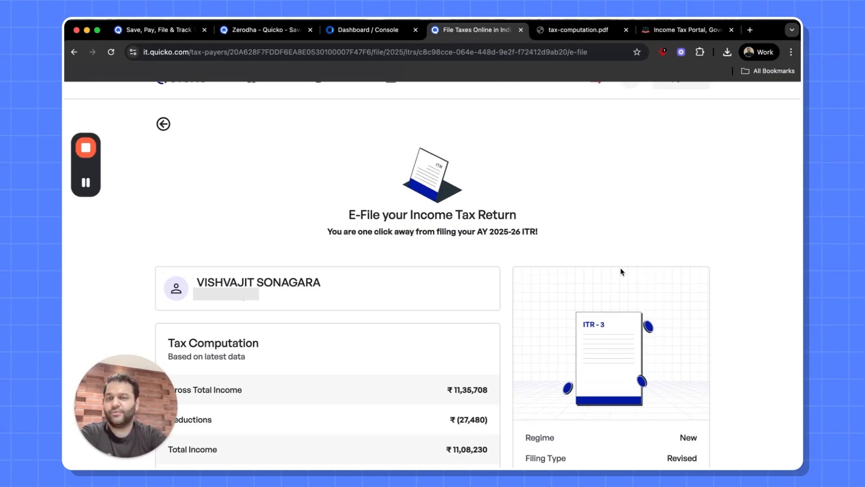
pyautogui.scroll(-3, 620, 271)
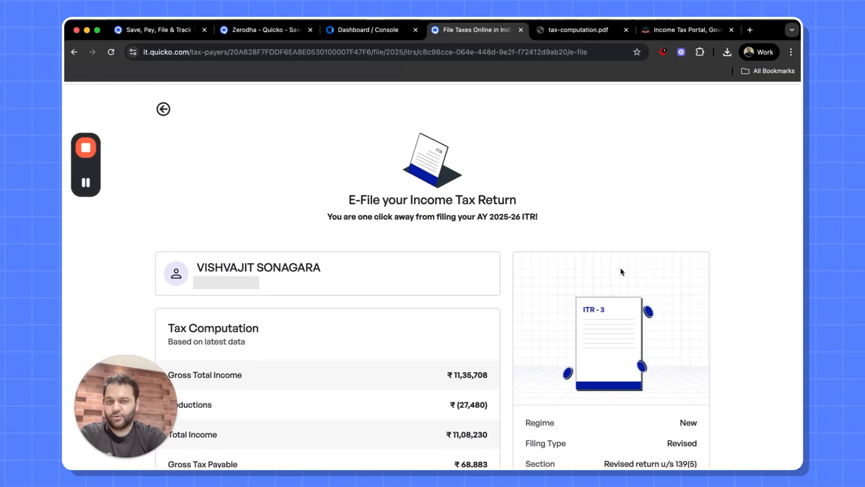
pyautogui.click(617, 366)
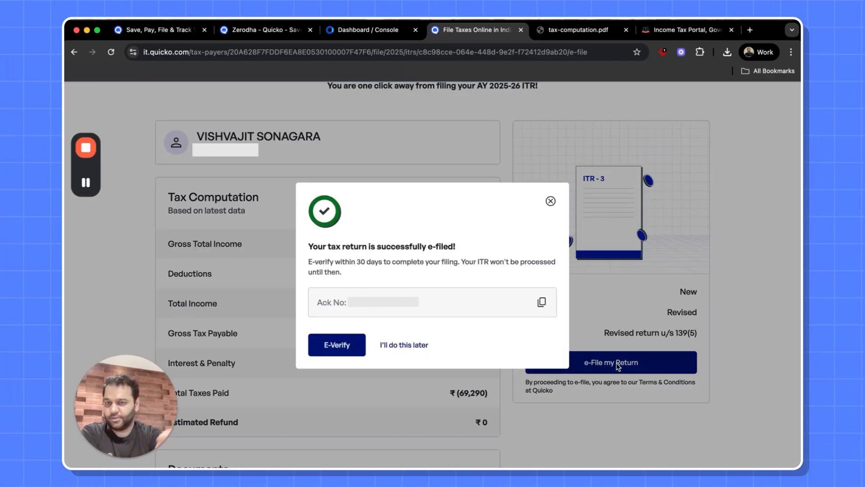
# Highlight the success message and acknowledgement number, then defer e-verification with 'I'll do this later'
pyautogui.tripleClick(326, 247)
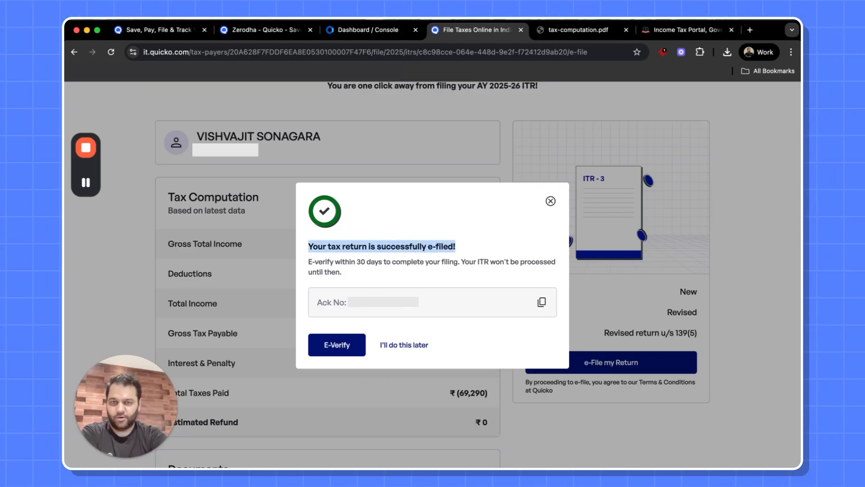
pyautogui.doubleClick(382, 302)
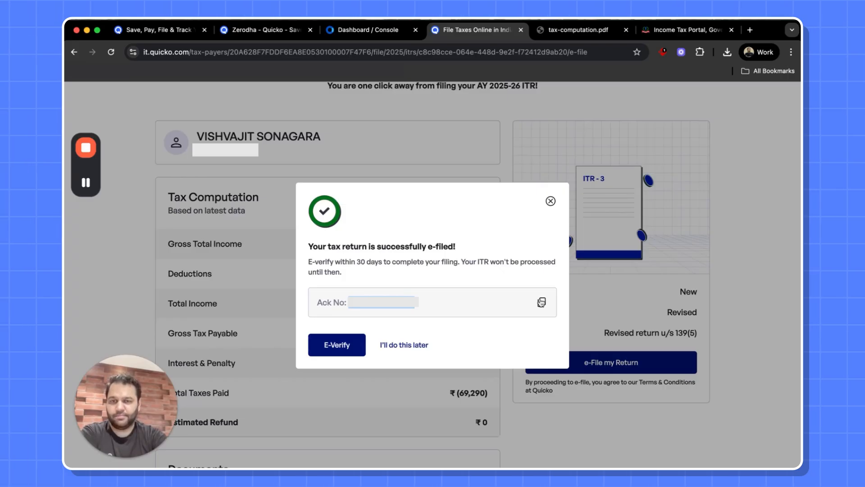
pyautogui.press('super+Tab')
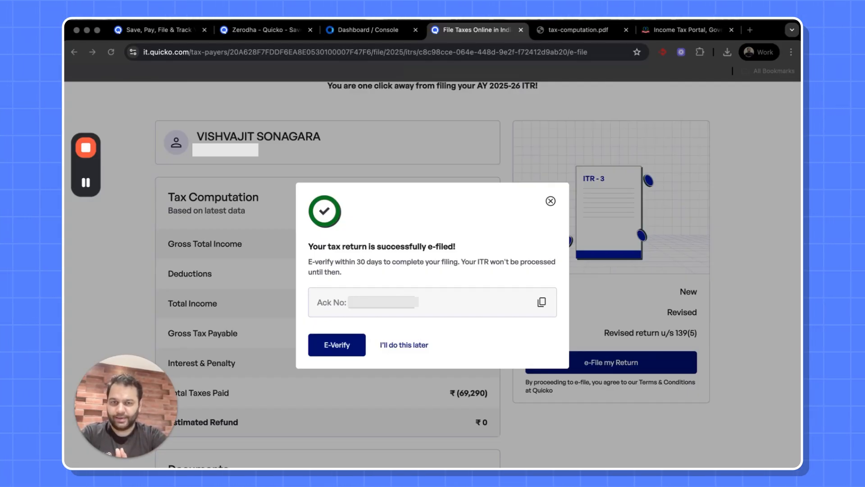
pyautogui.click(419, 344)
pyautogui.click(404, 346)
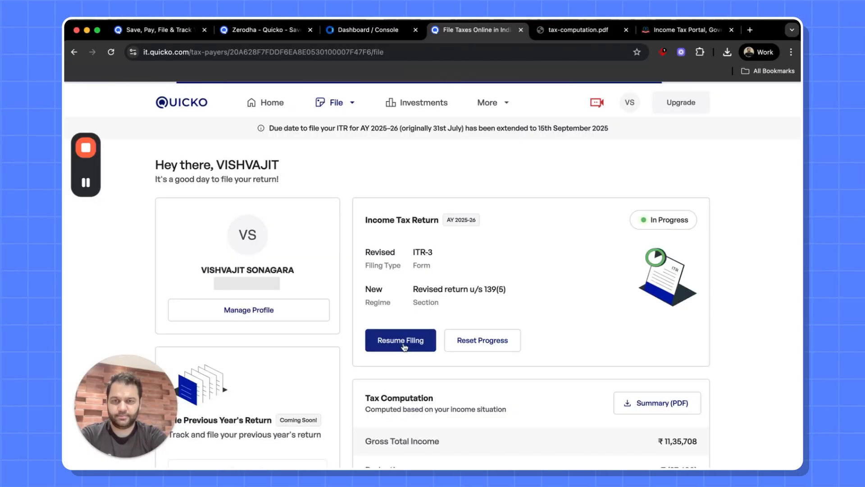